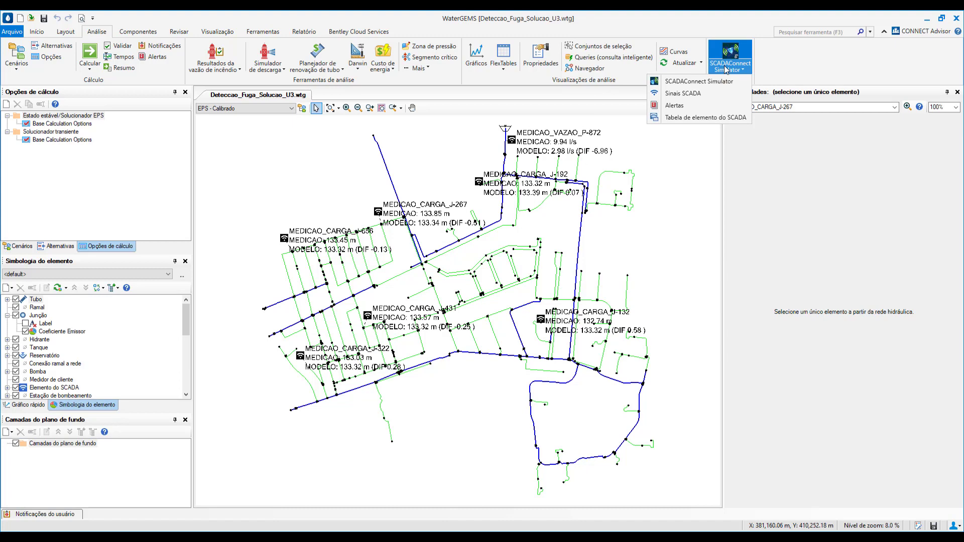
Set the SCADA signals' database source connection to the Excel file Medicoes de Campo.xls and accept the source settings
click(686, 95)
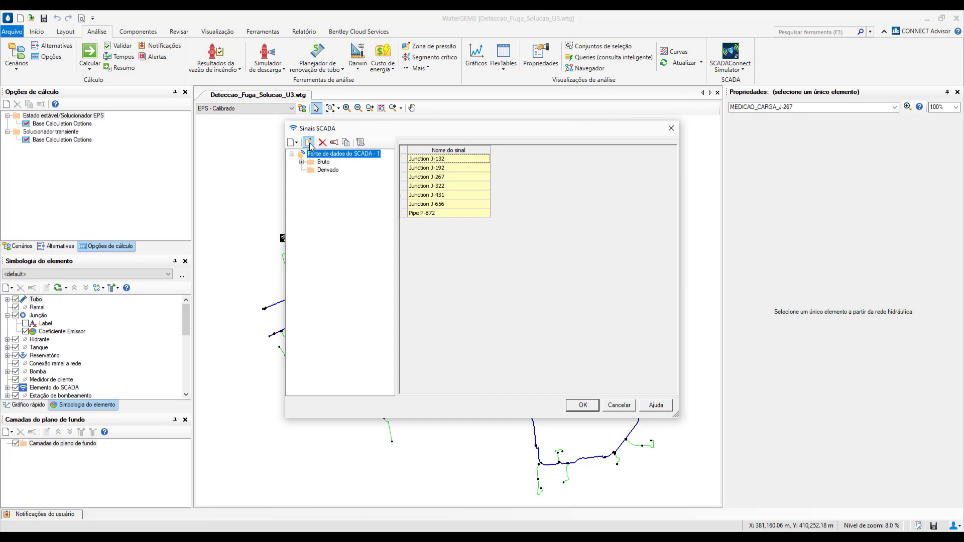
click(310, 144)
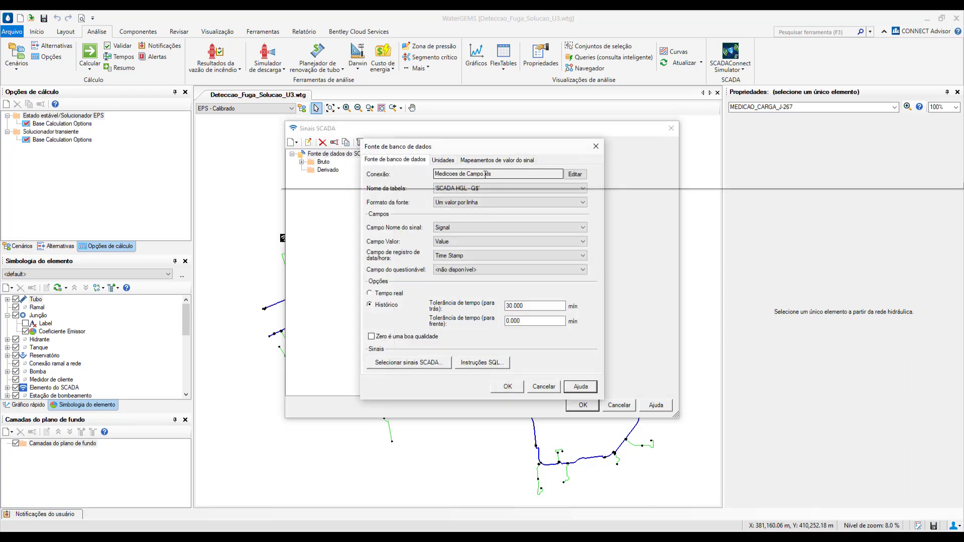
click(580, 177)
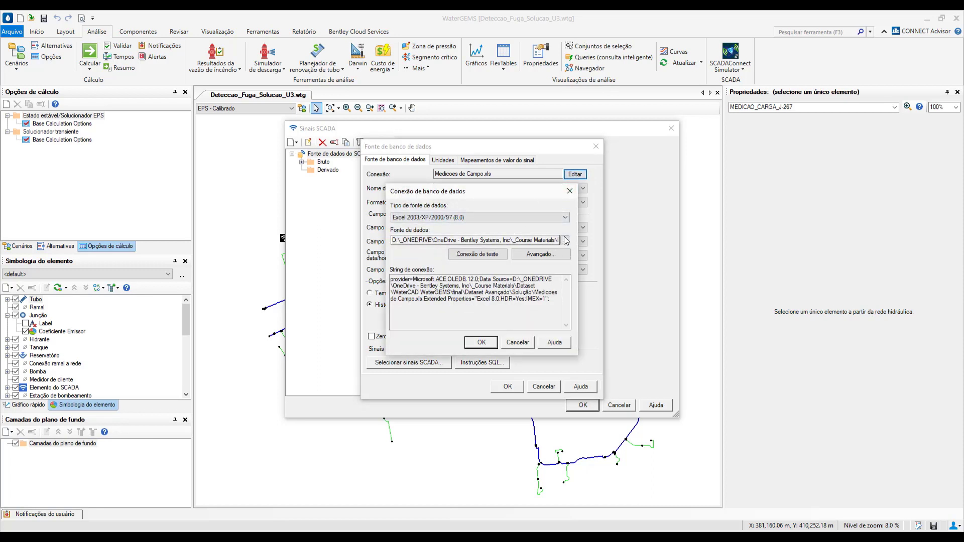
click(565, 241)
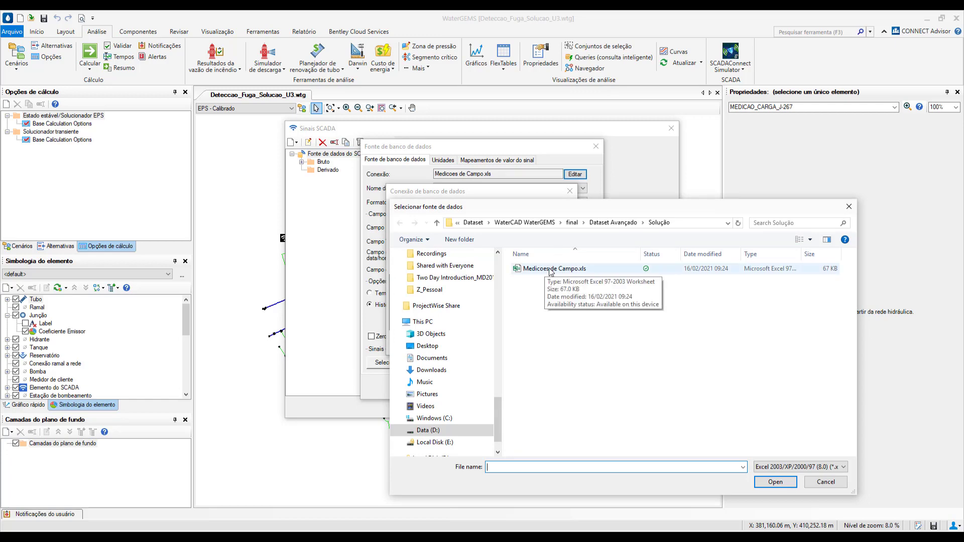
double_click(555, 270)
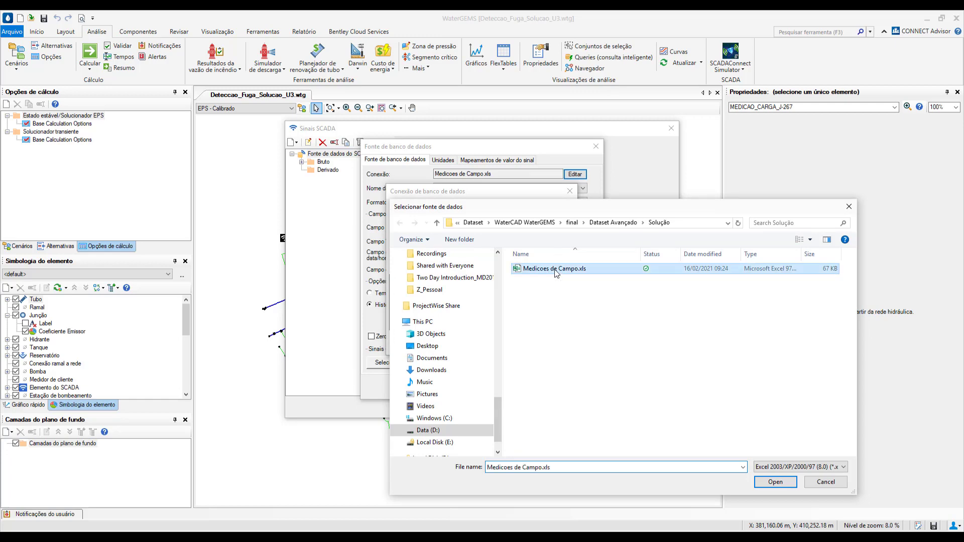
click(489, 345)
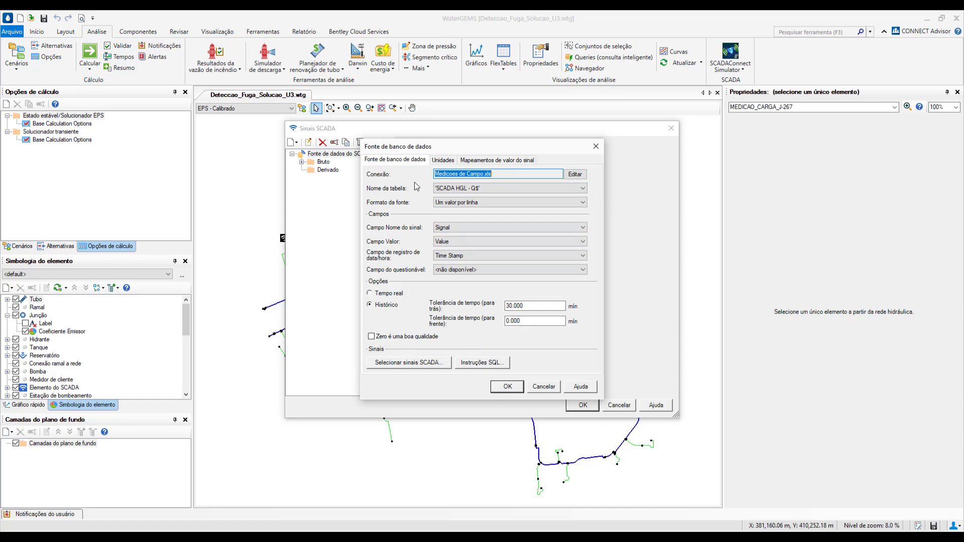
click(509, 387)
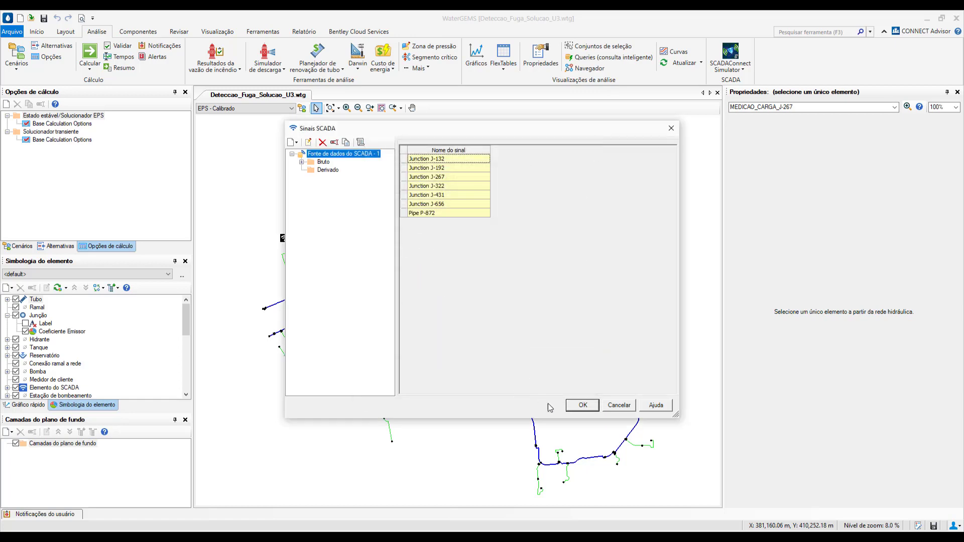
click(581, 405)
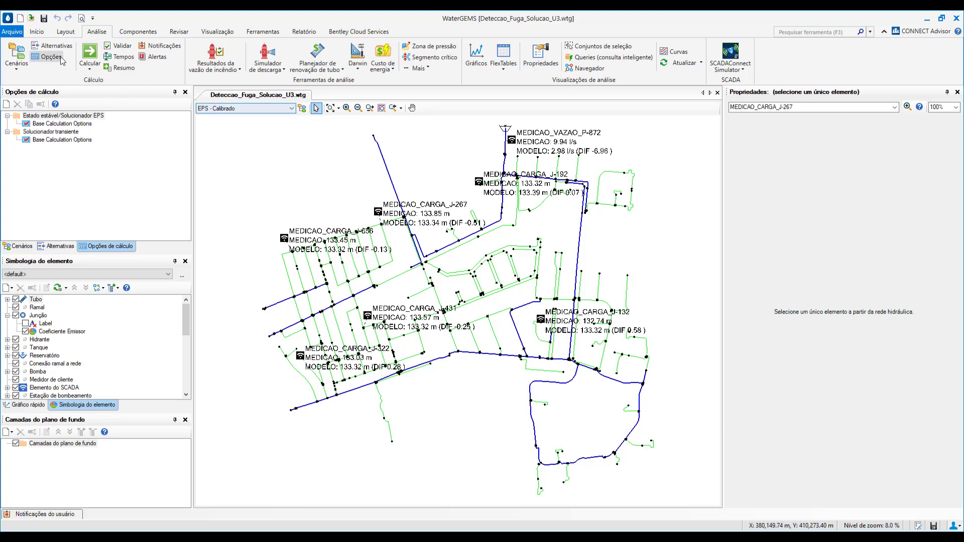
Calculate the EPS - Calibrado scenario and compare measured with modelled values at the SCADA elements on the map
click(90, 53)
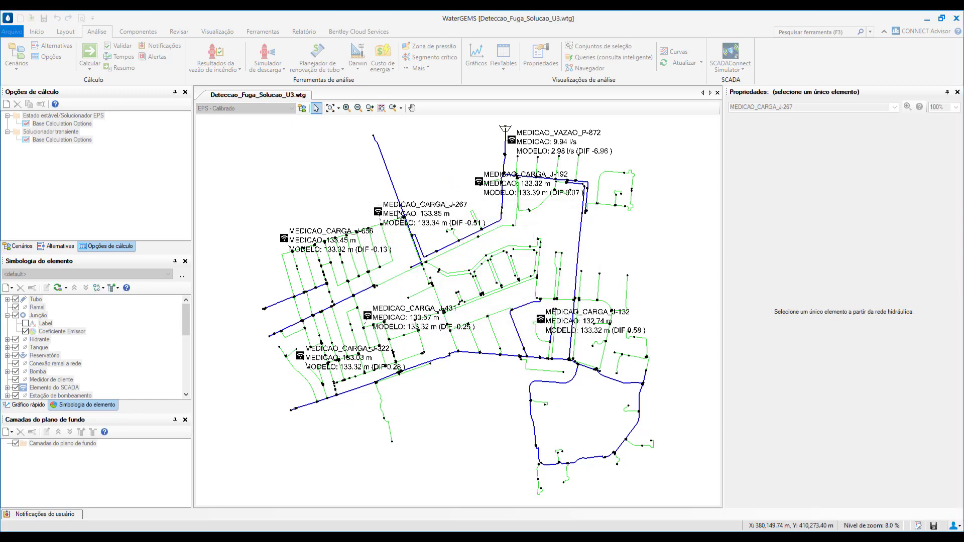
click(633, 149)
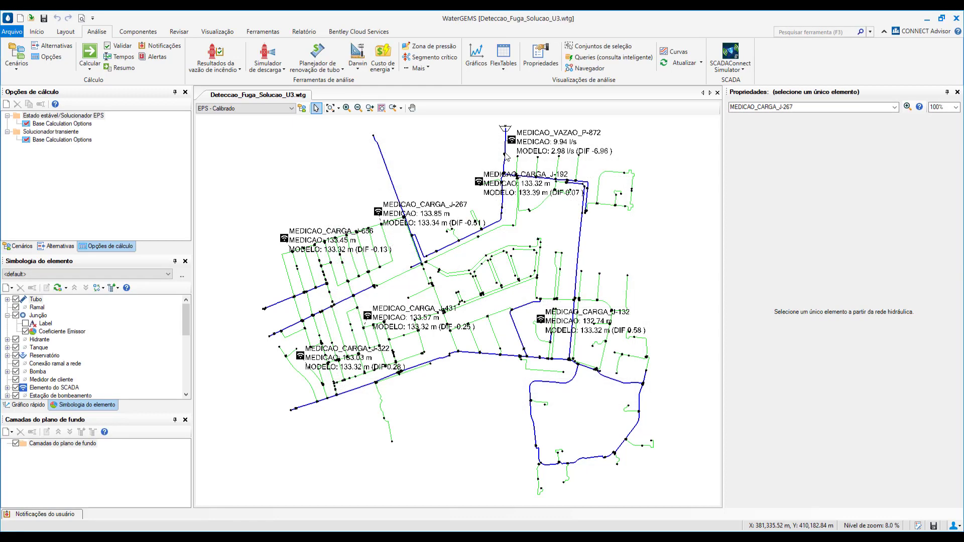
scroll(418, 227, up, 2)
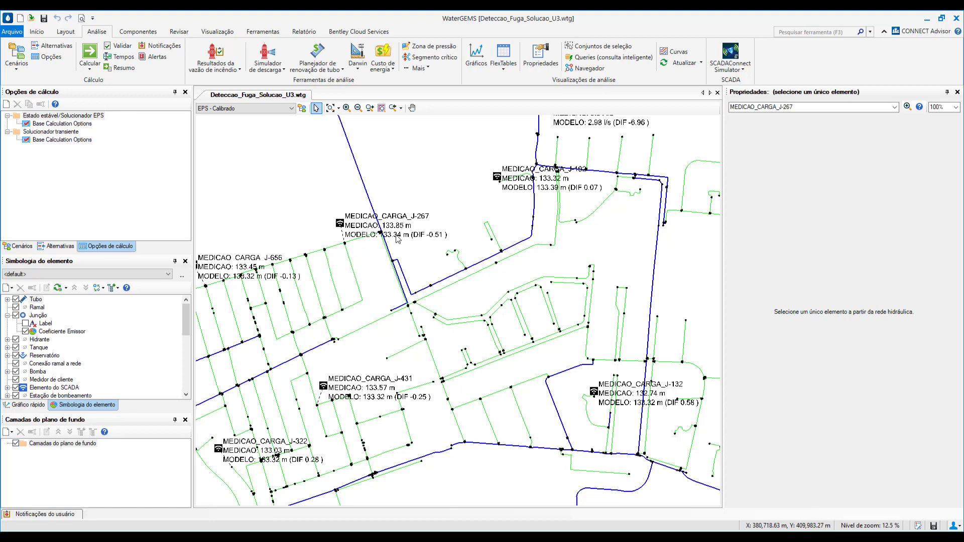
scroll(423, 234, down, 1)
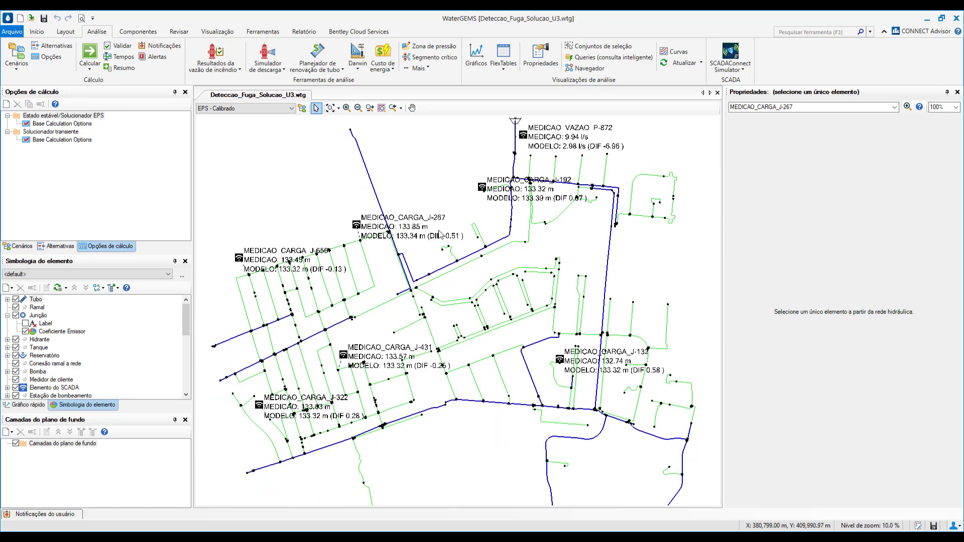
drag(439, 234, 457, 254)
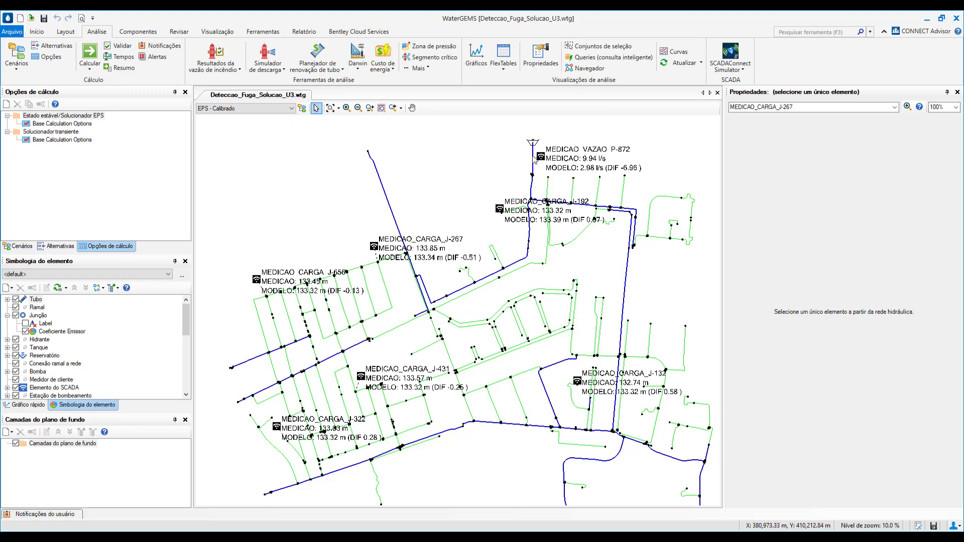
Examine the enlarged graph of measured against modelled flow for the SCADA element MEDICAO_VAZAO_P-872
click(536, 160)
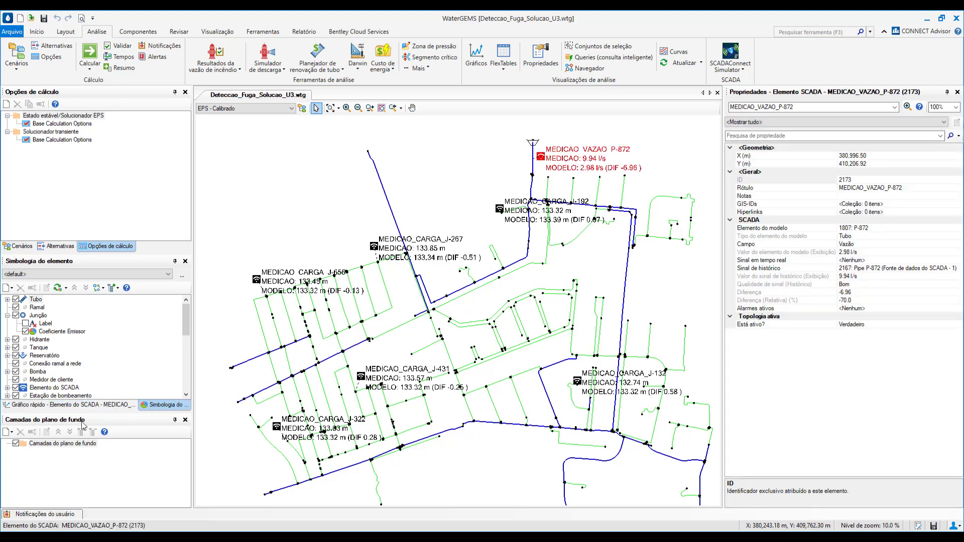
click(89, 406)
click(124, 275)
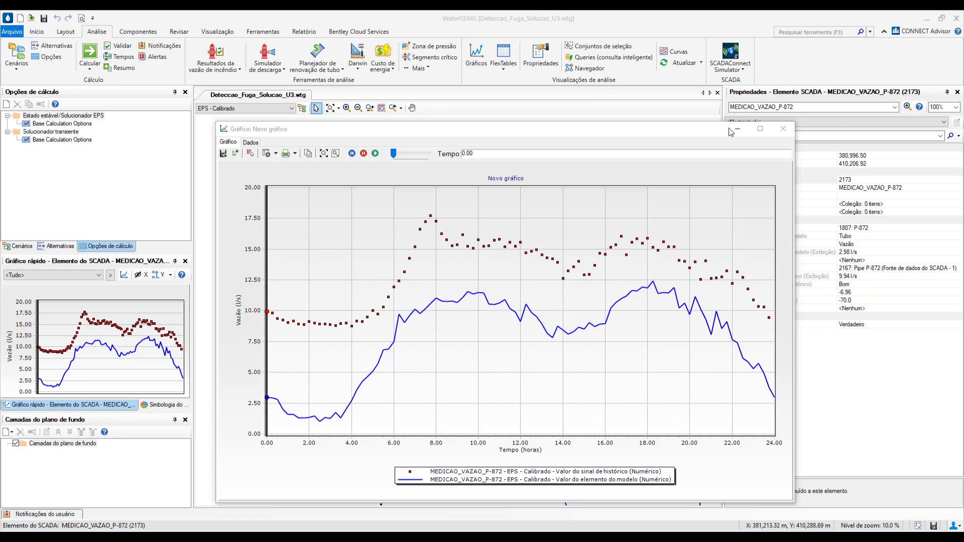
click(783, 129)
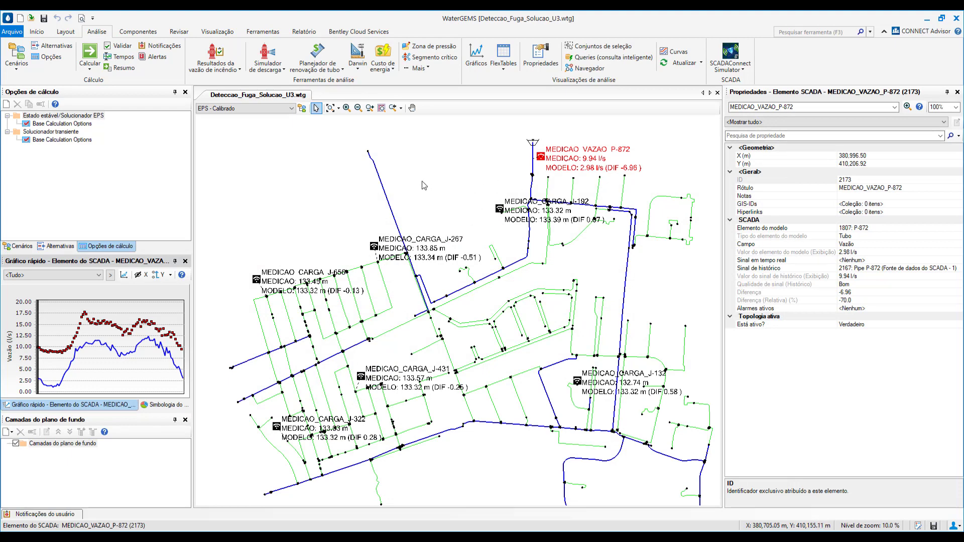
Open the Darwin Calibrator and list all field data snapshots of the Detecção de Pontos de Fuga study
click(359, 66)
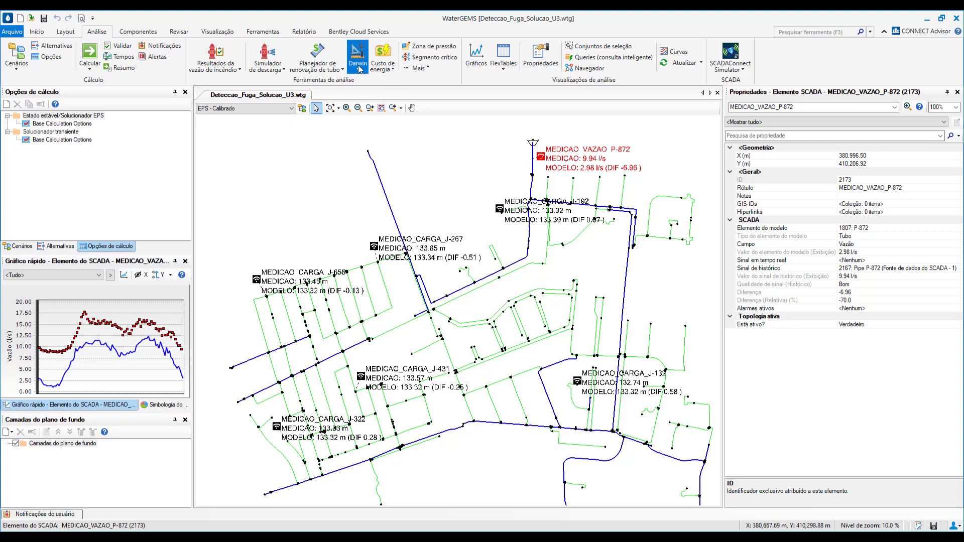
click(354, 84)
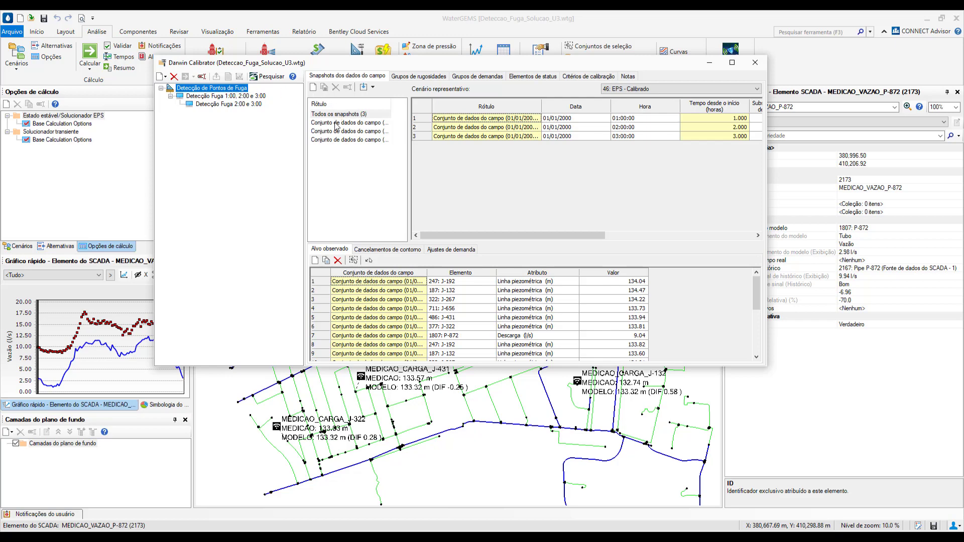
click(388, 114)
mouse_move(363, 238)
mouse_down()
mouse_move(393, 238)
mouse_move(359, 237)
mouse_up()
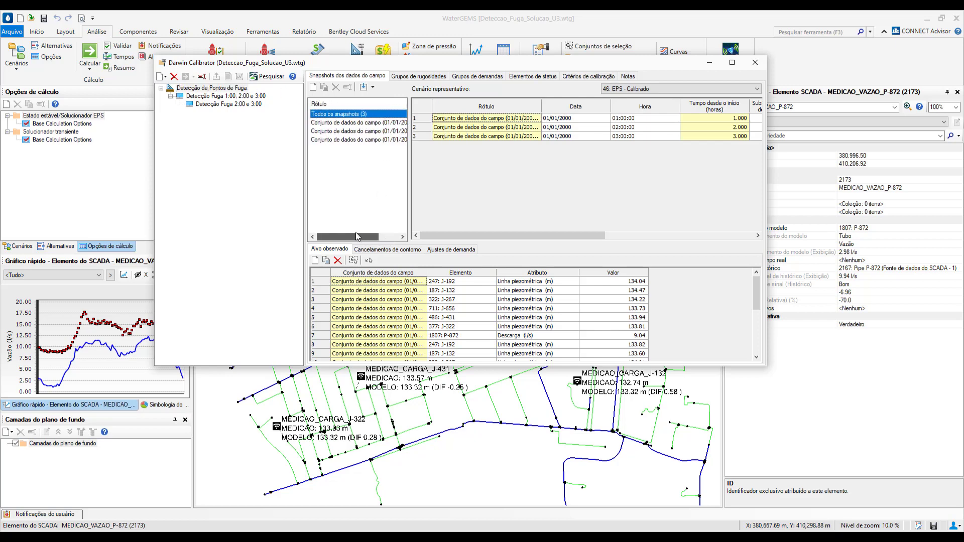
Import historical SCADA field data for 01/01/2000 03:15:00 as a new field data snapshot
click(372, 88)
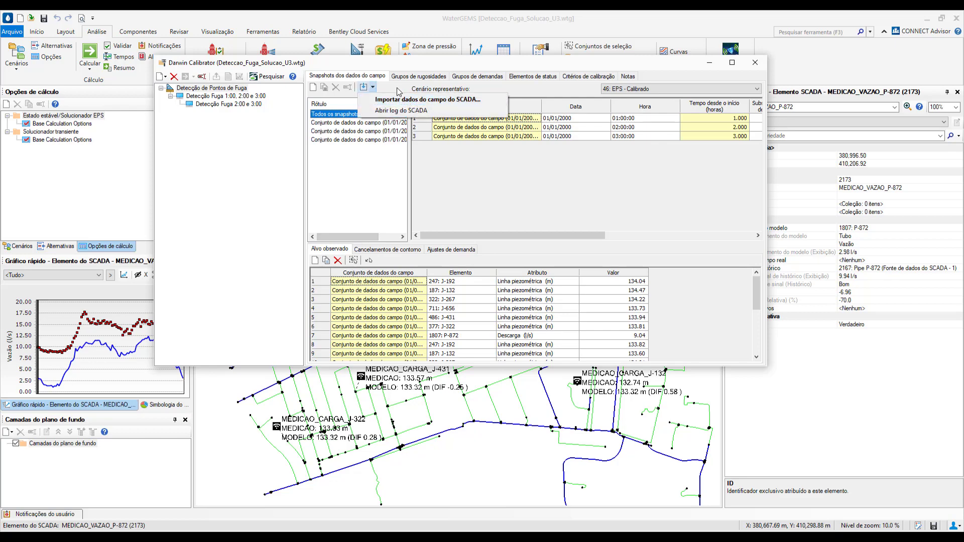
click(400, 89)
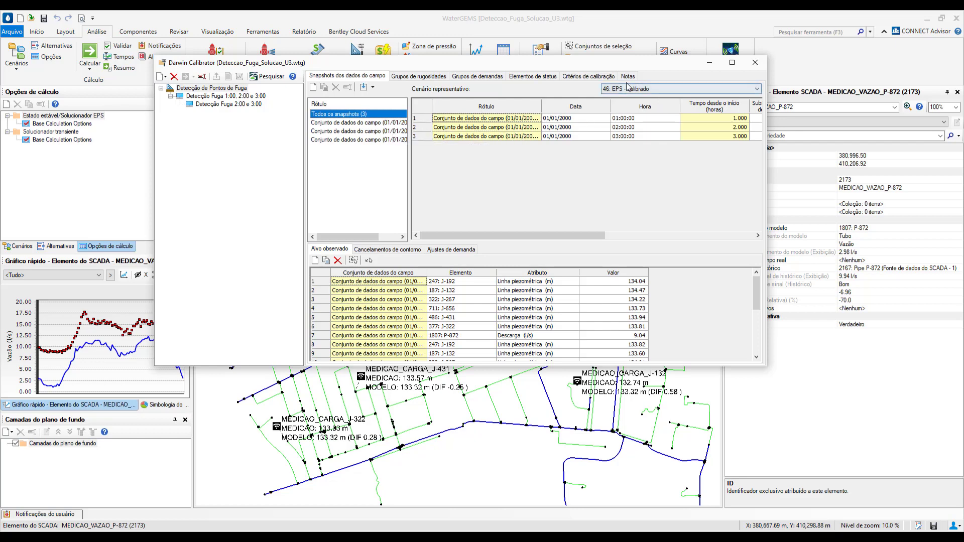
click(372, 88)
click(374, 100)
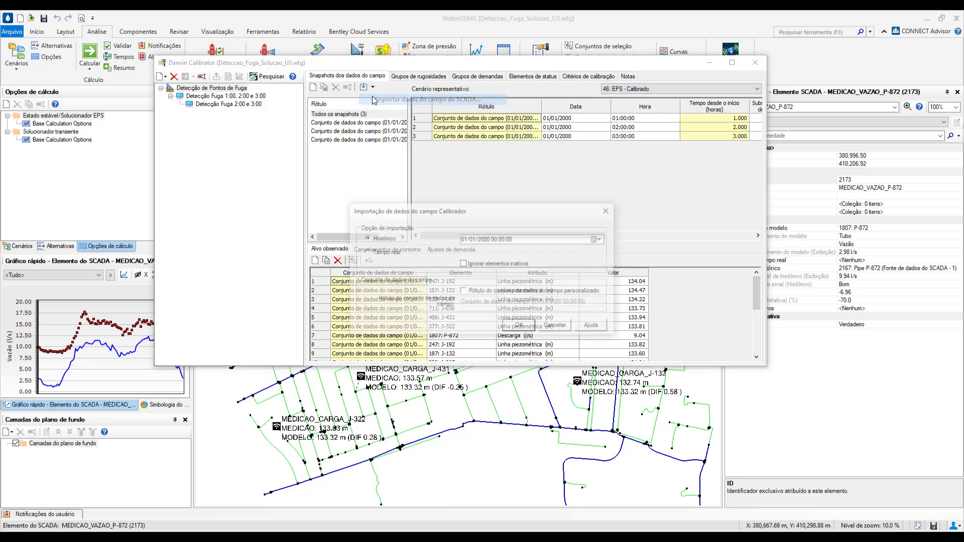
click(495, 241)
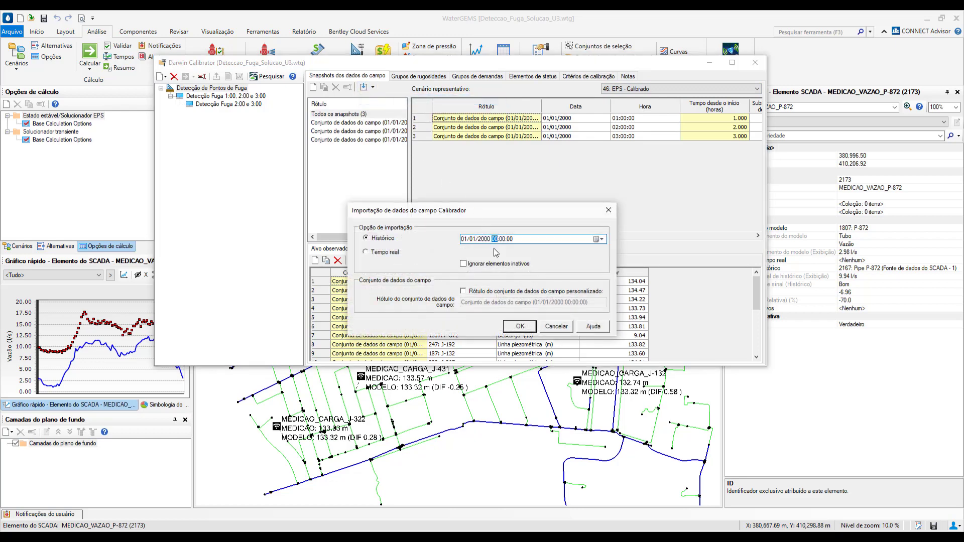
key(Right)
click(520, 326)
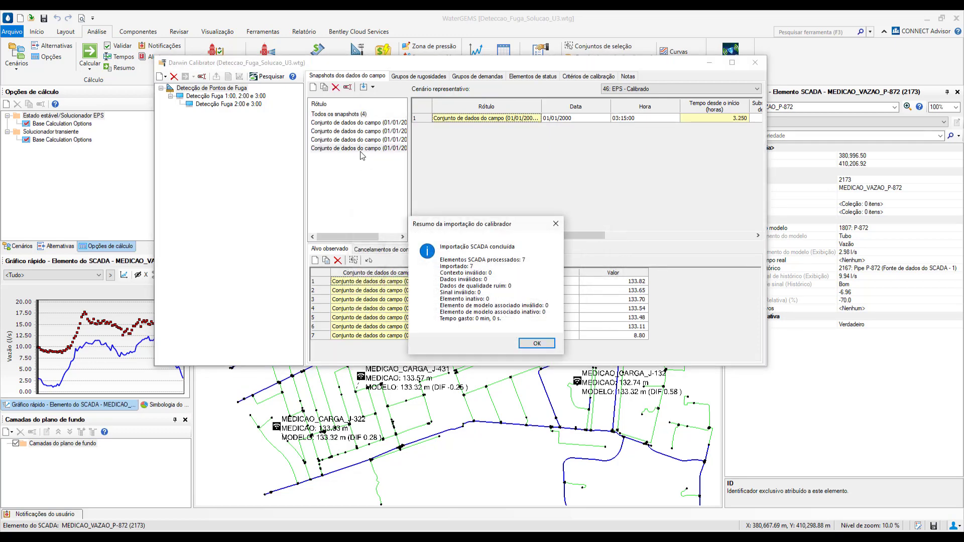
click(536, 344)
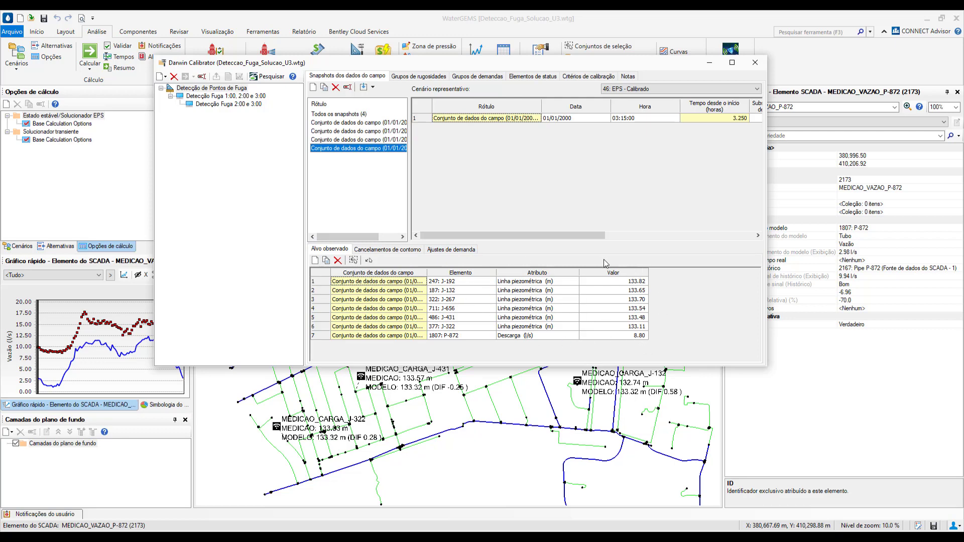
Review the leak detection study's demand groups and its calibration criteria
drag(562, 233, 423, 157)
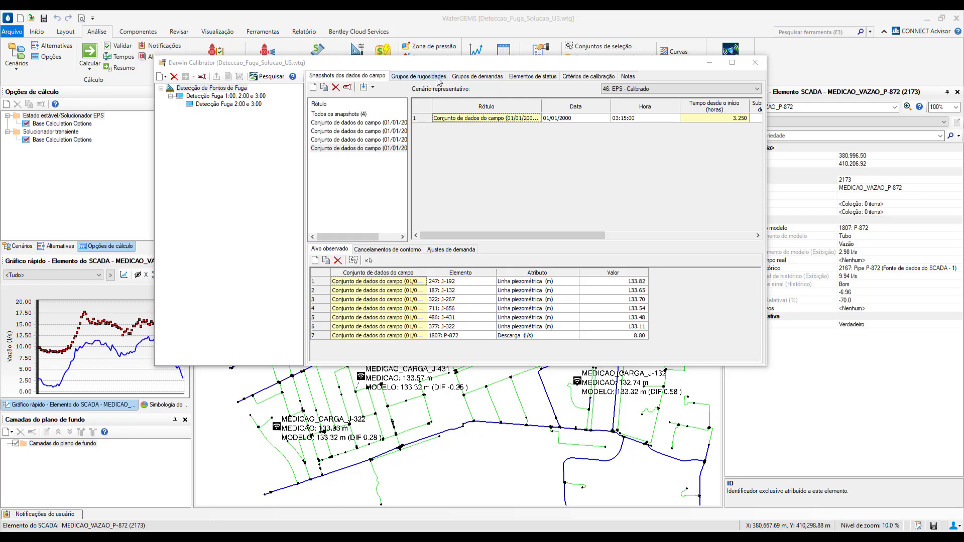
click(453, 78)
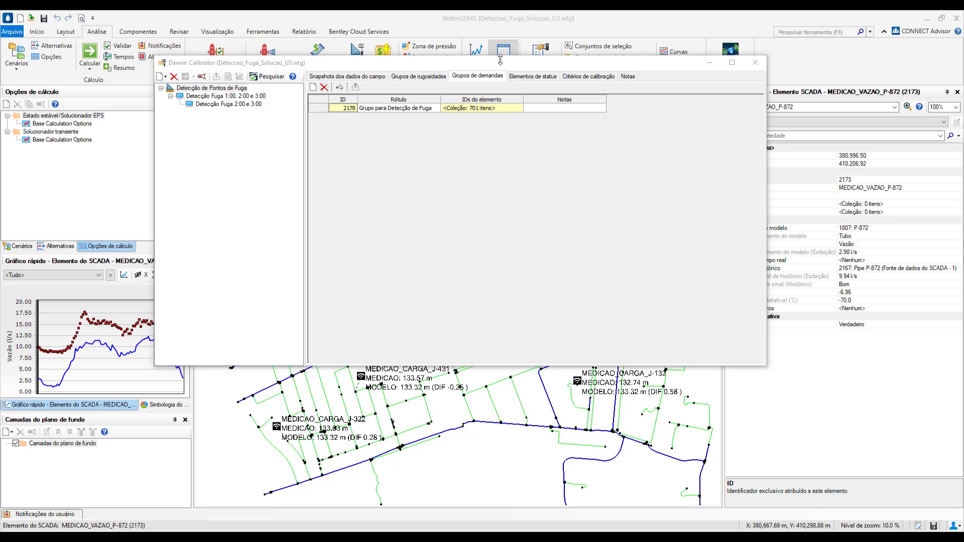
click(575, 77)
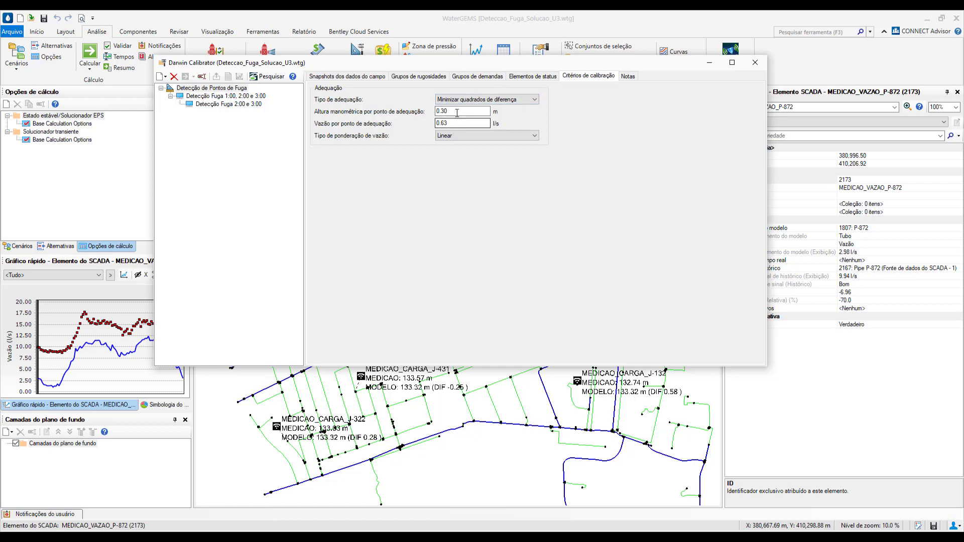
Review the demand operation, emitter coefficient limits, leak node number and field data snapshots of the run Detecção Fuga 1:00, 2:00 e 3:00
click(226, 97)
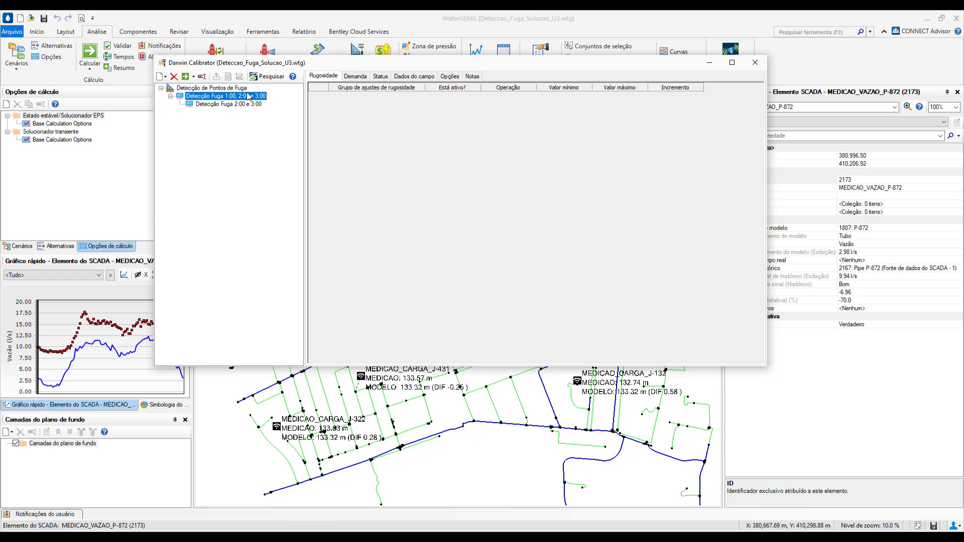
click(356, 76)
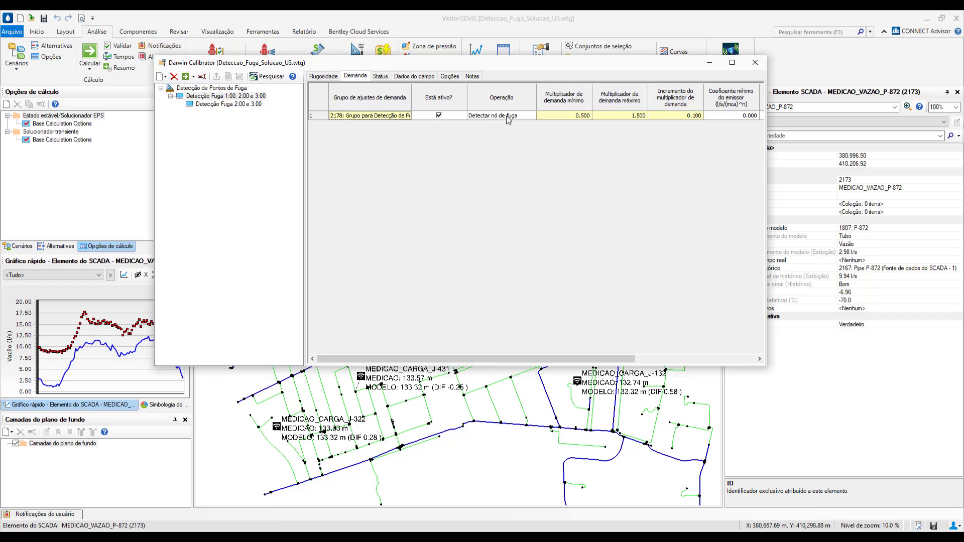
click(522, 119)
click(523, 120)
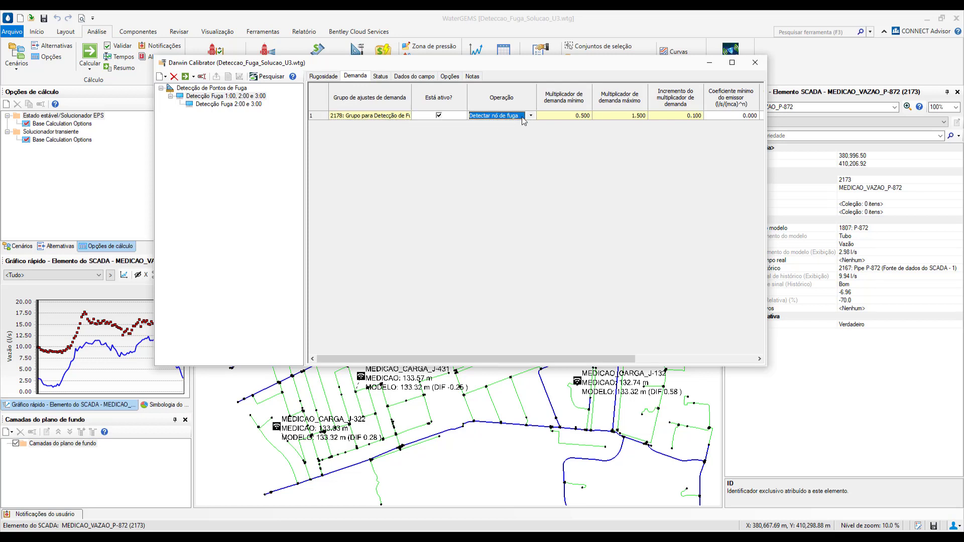
click(529, 116)
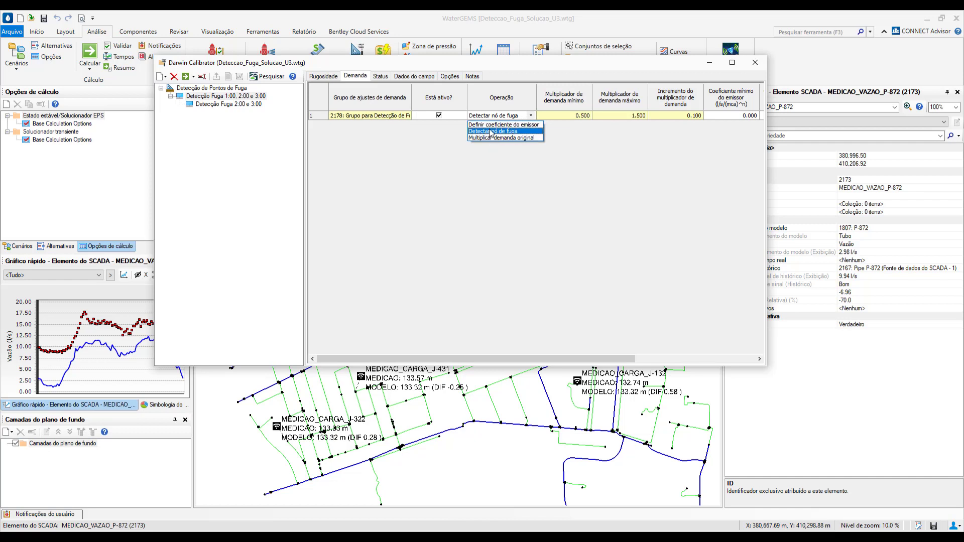
click(515, 101)
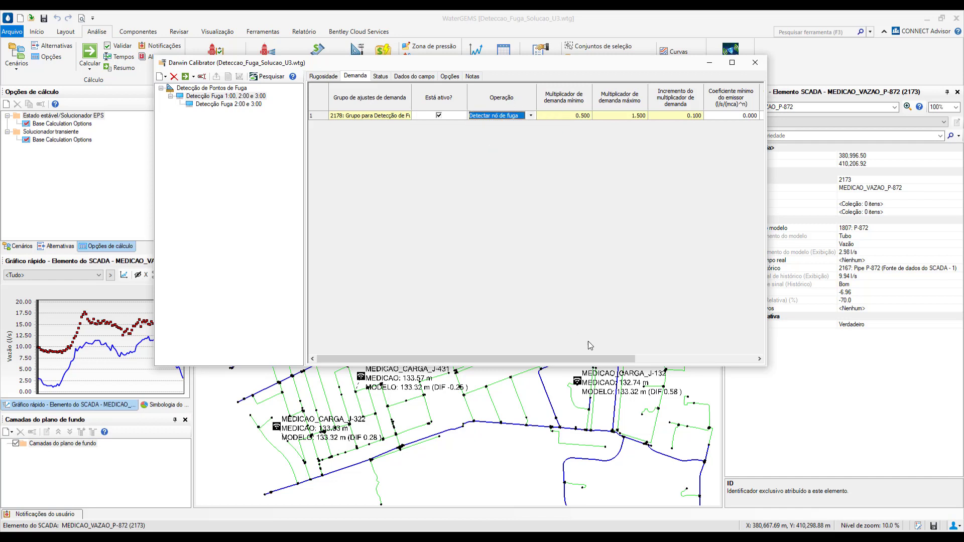
drag(596, 359, 665, 360)
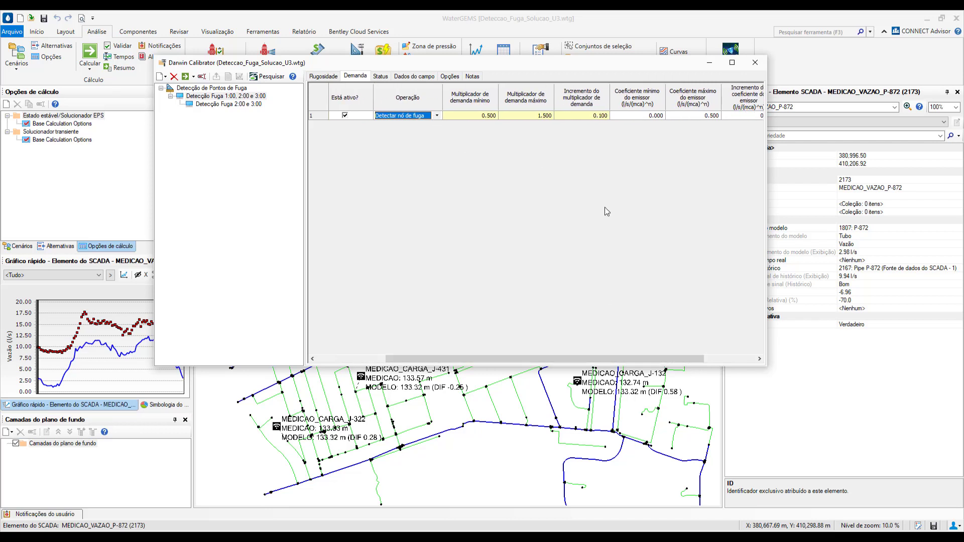
drag(601, 360, 665, 357)
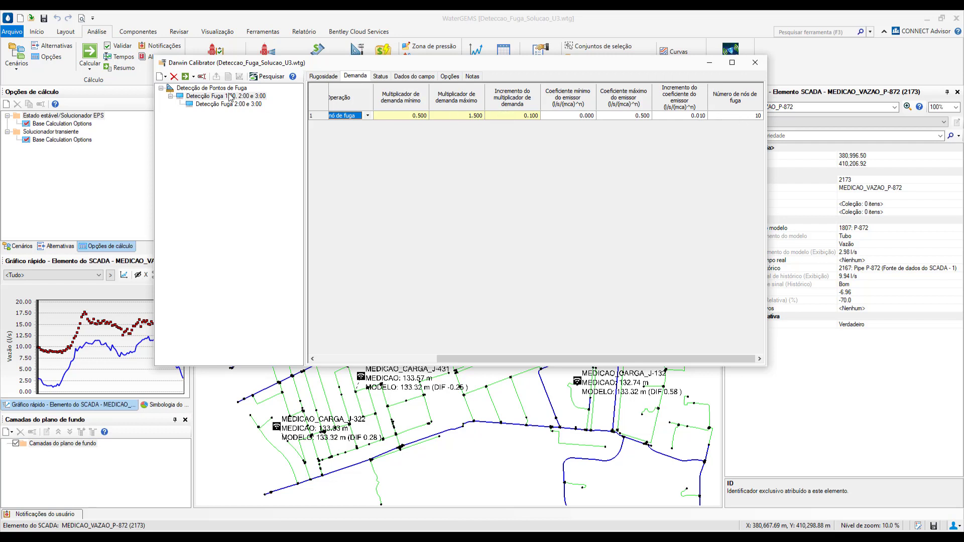
click(408, 77)
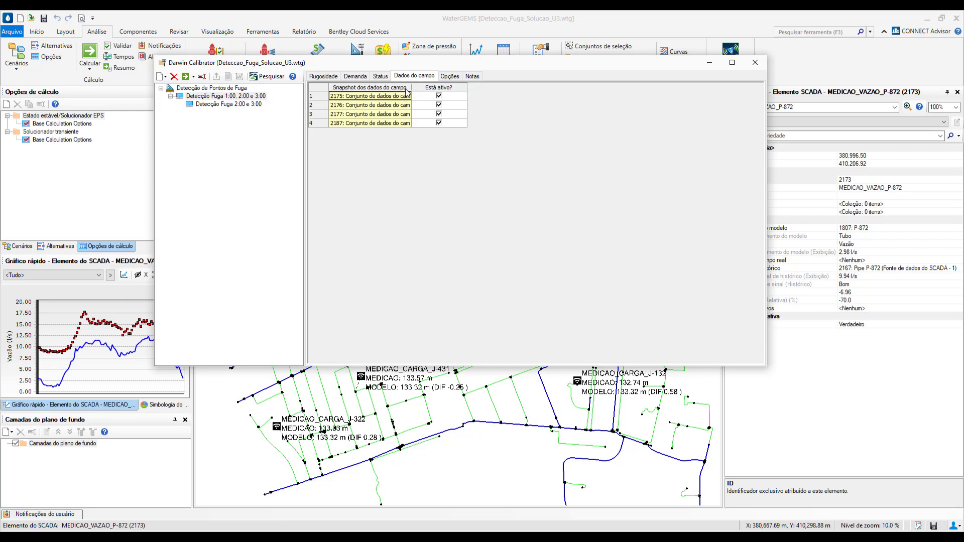
Deactivate the 01/01/2000 03:15:00 field data snapshot for the run Detecção Fuga 1:00, 2:00 e 3:00 and compute the run
drag(411, 86, 475, 90)
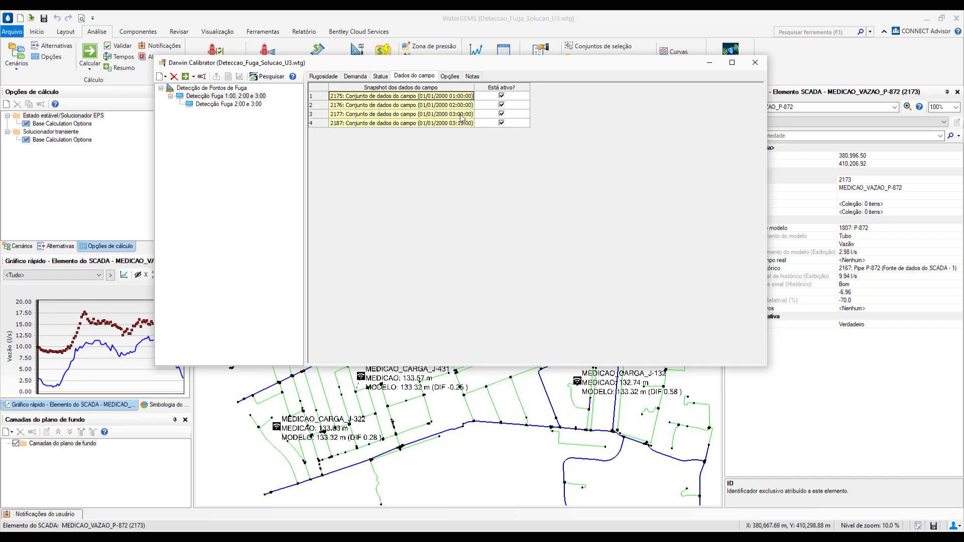
click(502, 124)
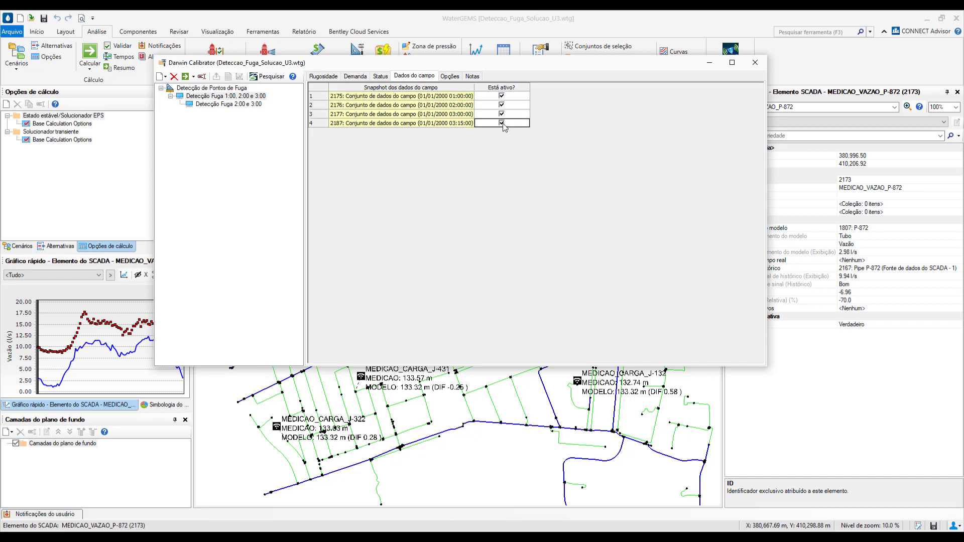
click(452, 78)
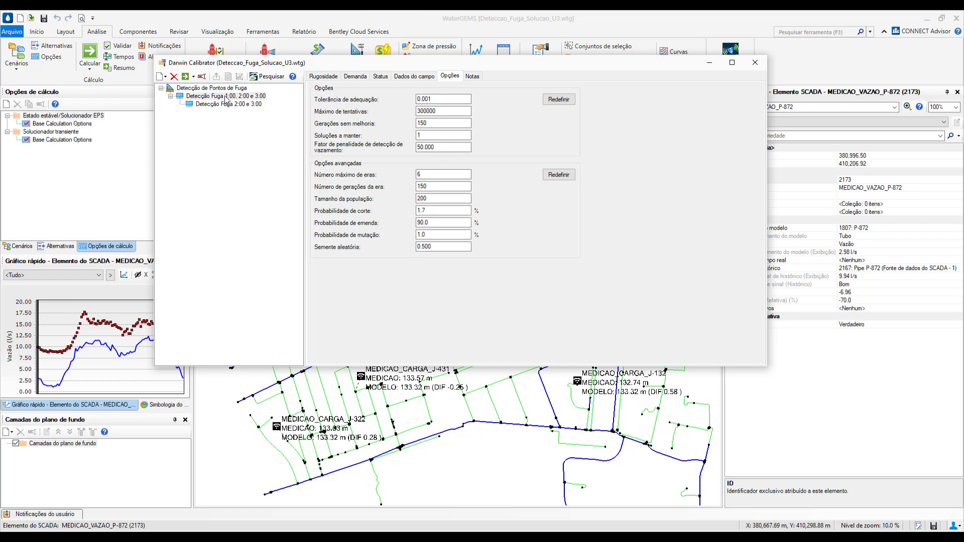
click(185, 77)
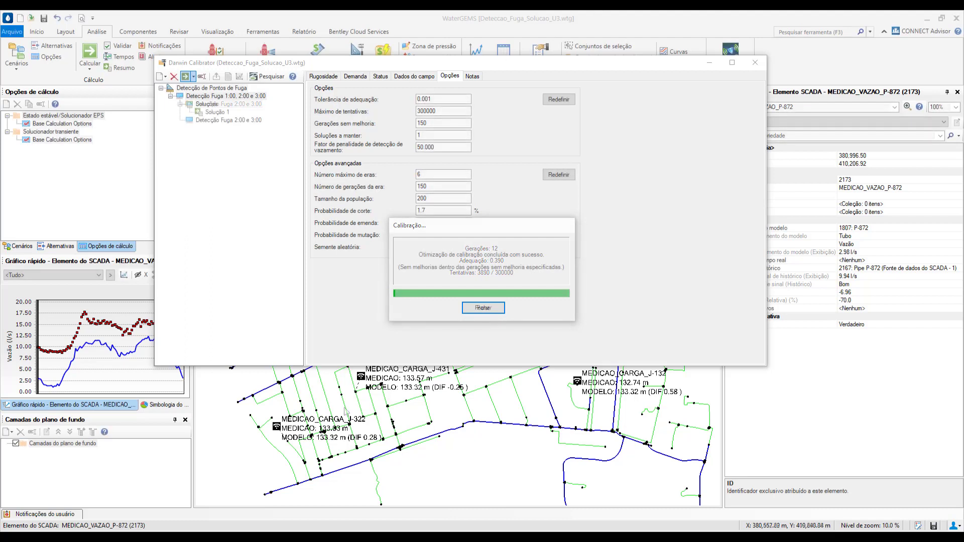
click(482, 308)
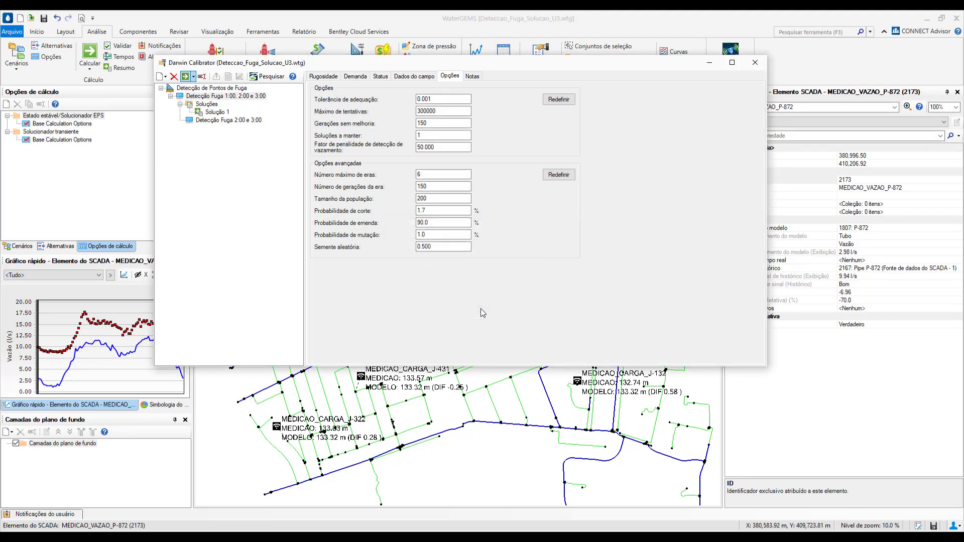
Sort Solução 1 of the run Detecção Fuga 1:00, 2:00 e 3:00 by descending adjusted emitter coefficient and highlight the leak nodes
click(217, 113)
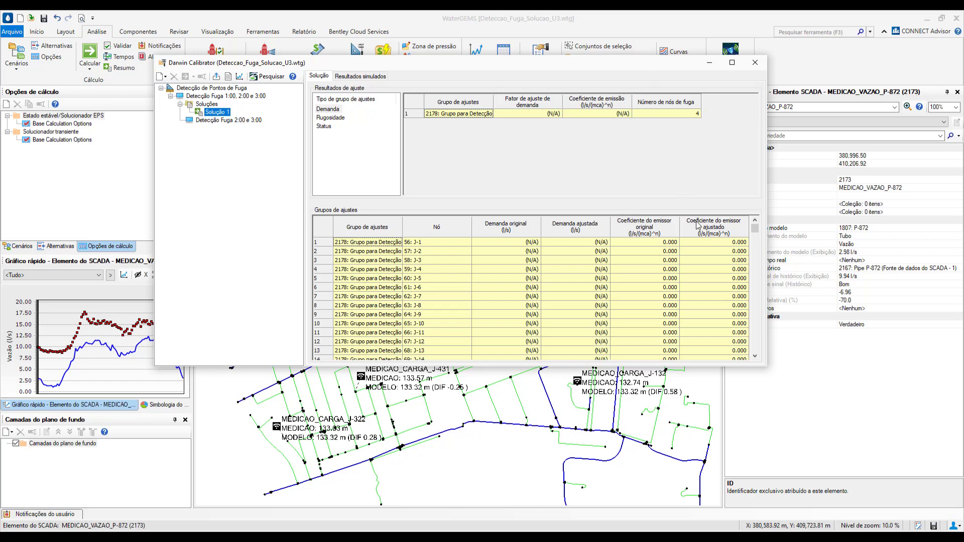
right_click(713, 229)
mouse_move(729, 246)
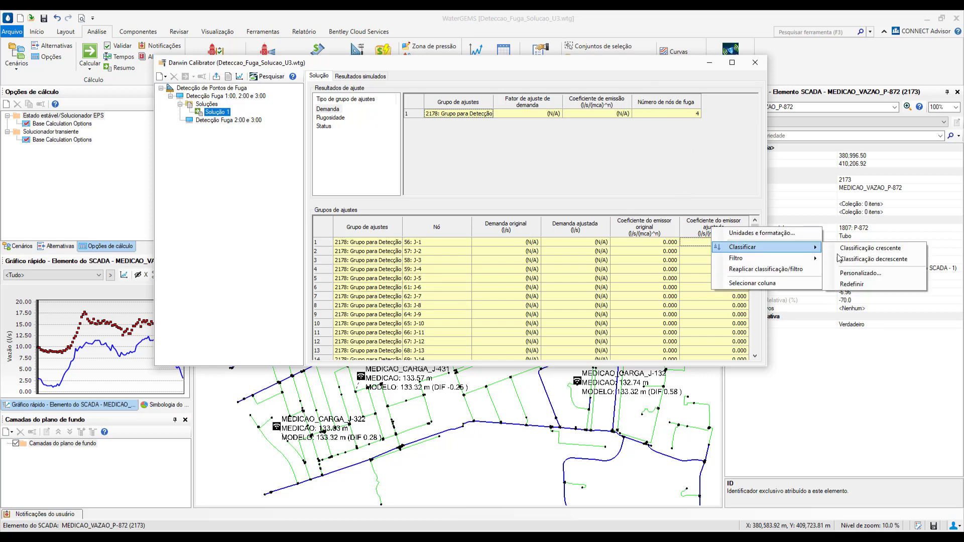
click(912, 261)
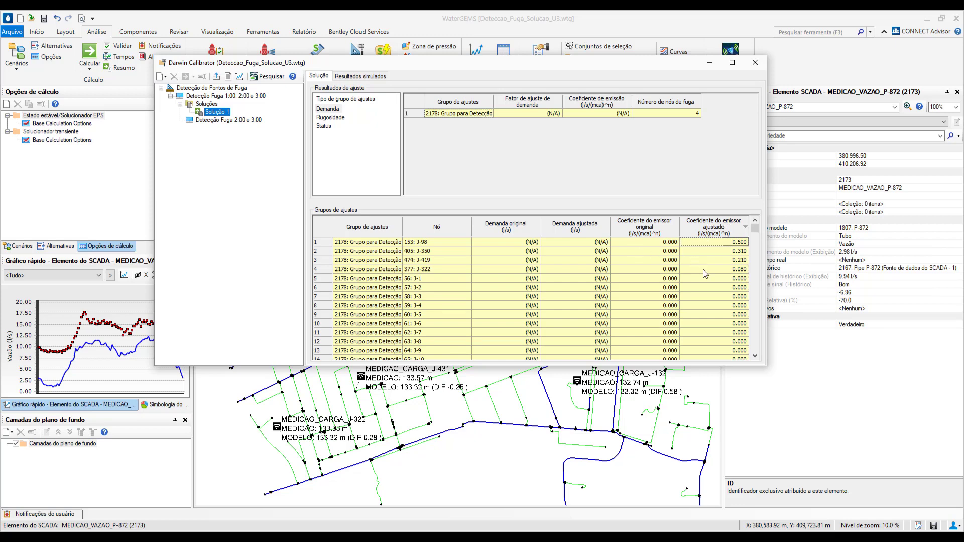
drag(703, 270, 380, 247)
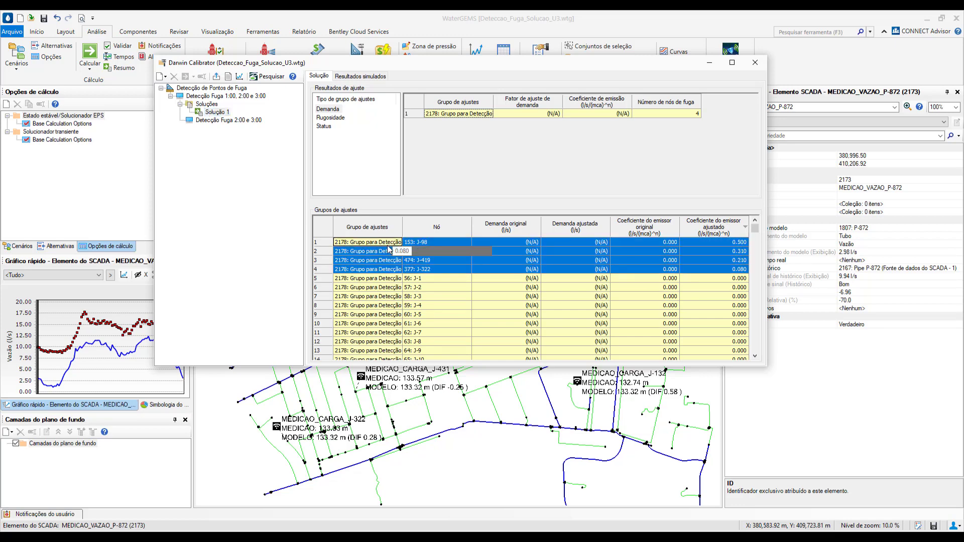
View the enlarged correlation graph of observed versus simulated hydraulic grade for Solução 1 of the first run
click(239, 77)
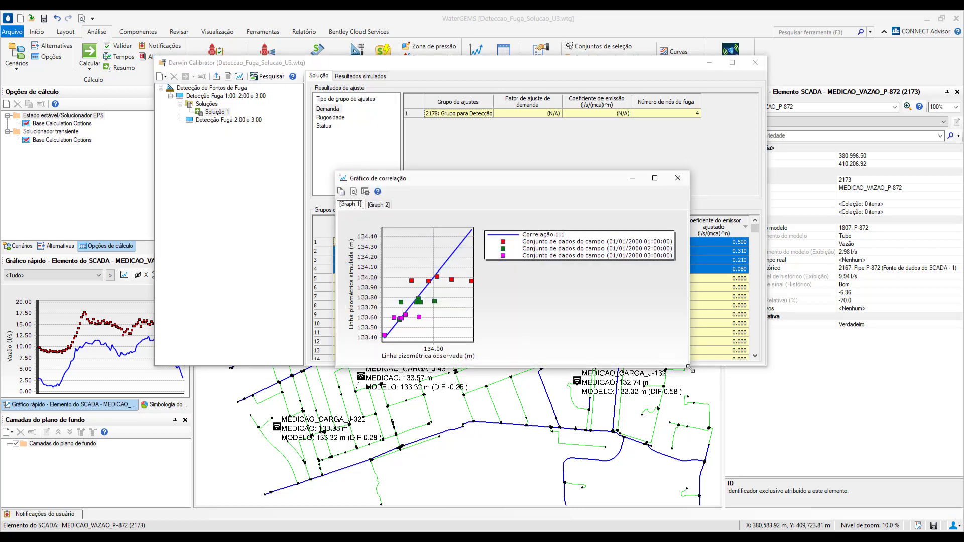
drag(689, 368, 824, 447)
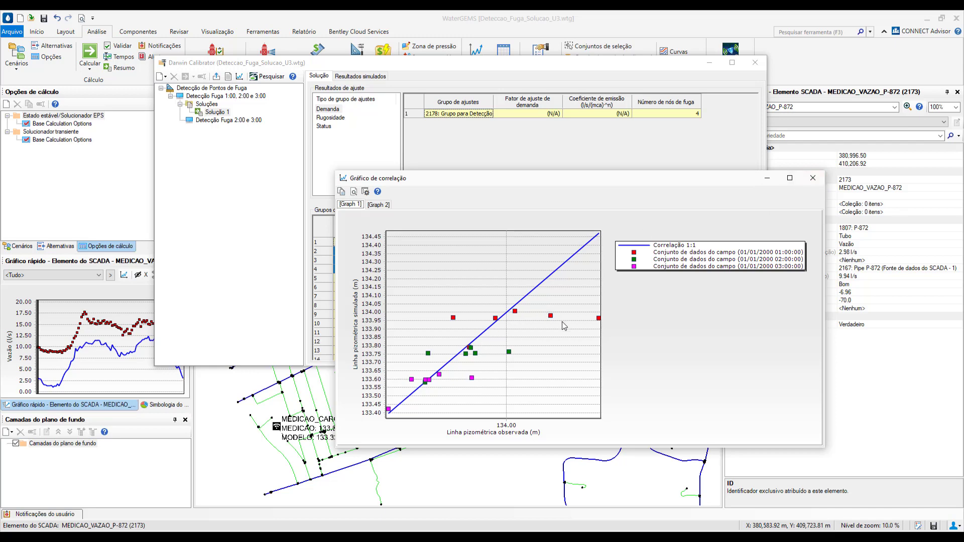
click(813, 178)
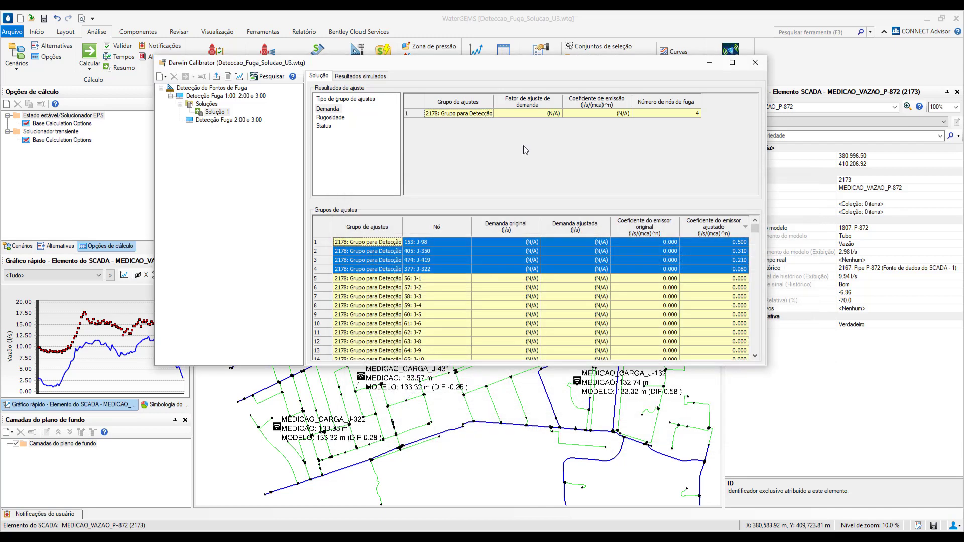
Deactivate the 01/01/2000 03:15:00 snapshot for the run Detecção Fuga 2:00 e 3:00 and compute the run
click(246, 122)
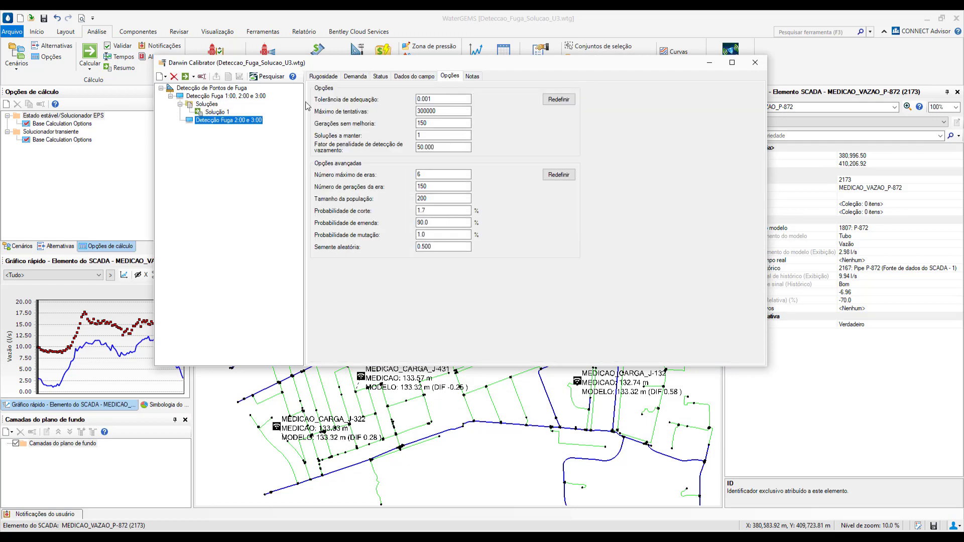
click(354, 77)
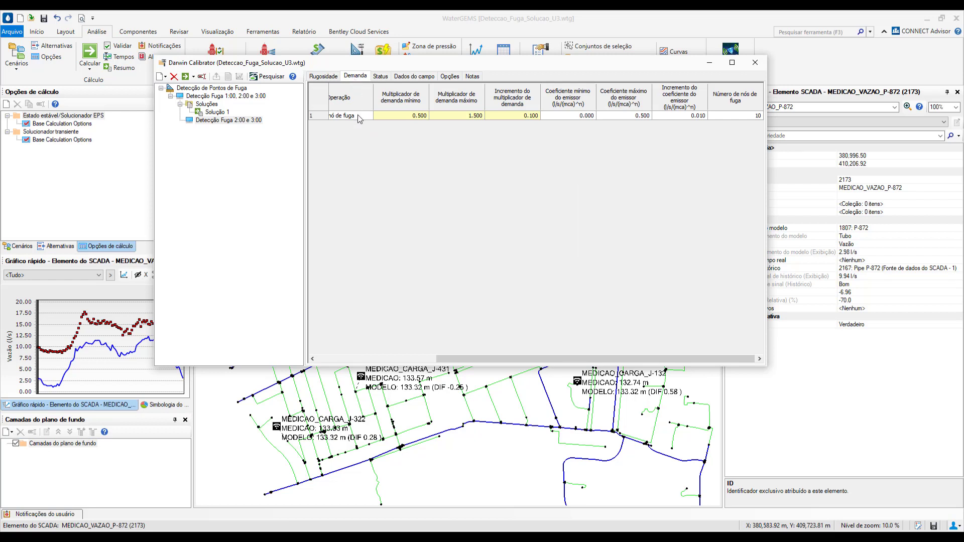
click(422, 76)
drag(412, 84, 477, 88)
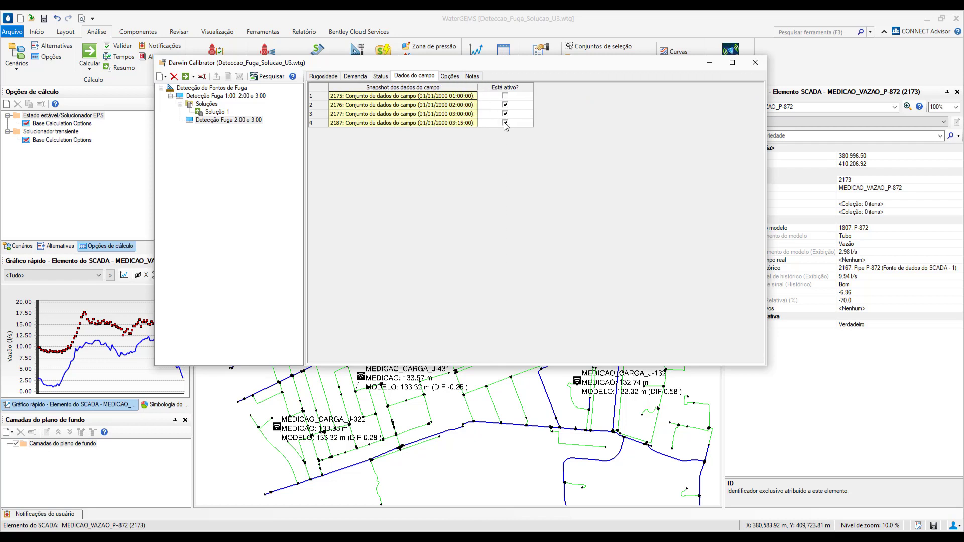
click(505, 123)
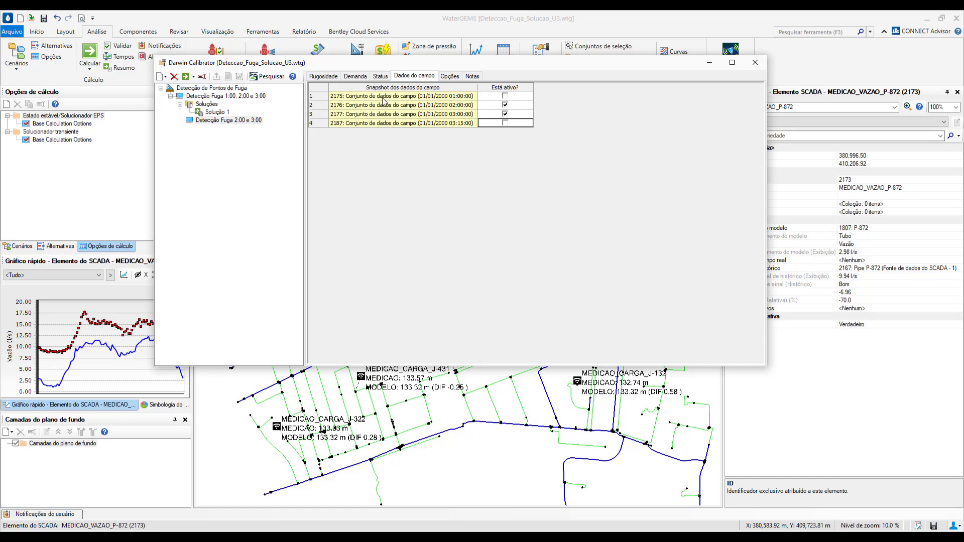
click(186, 77)
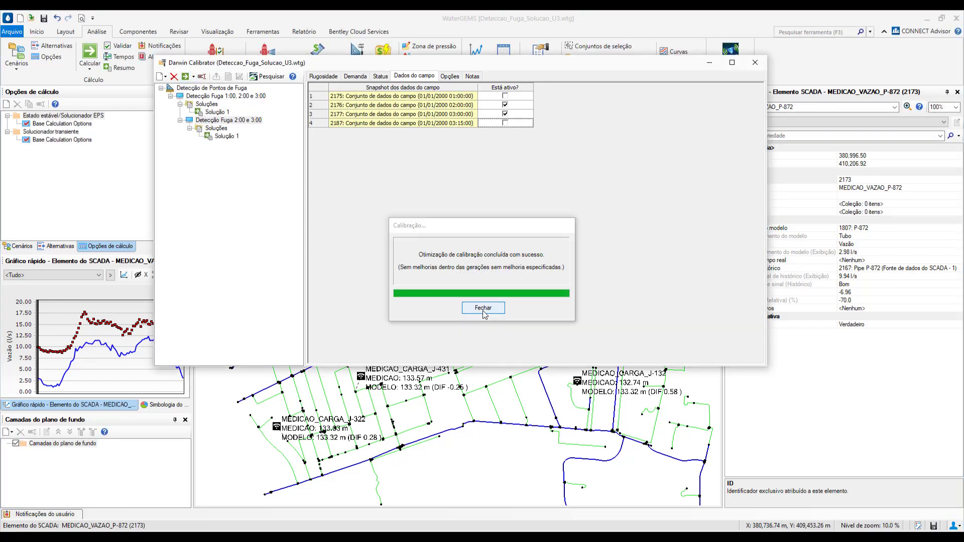
click(484, 309)
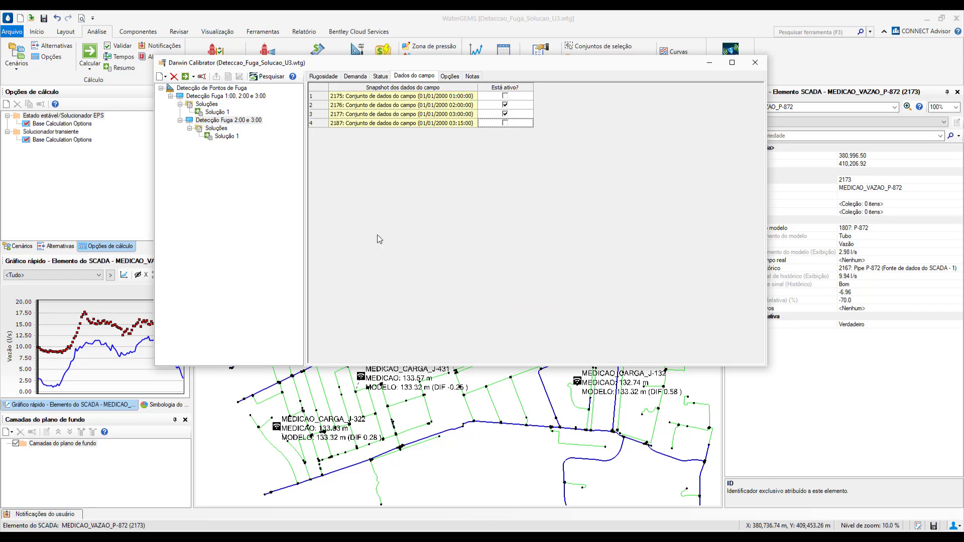
Compare the fitness of both runs' solutions and view the correlation graph for Solução 1 of Detecção Fuga 2:00 e 3:00
click(217, 129)
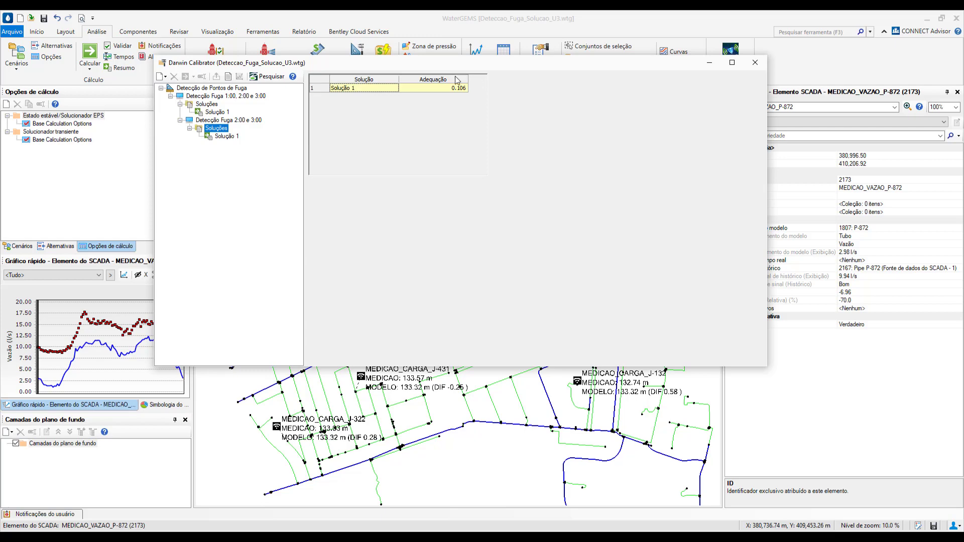
click(208, 105)
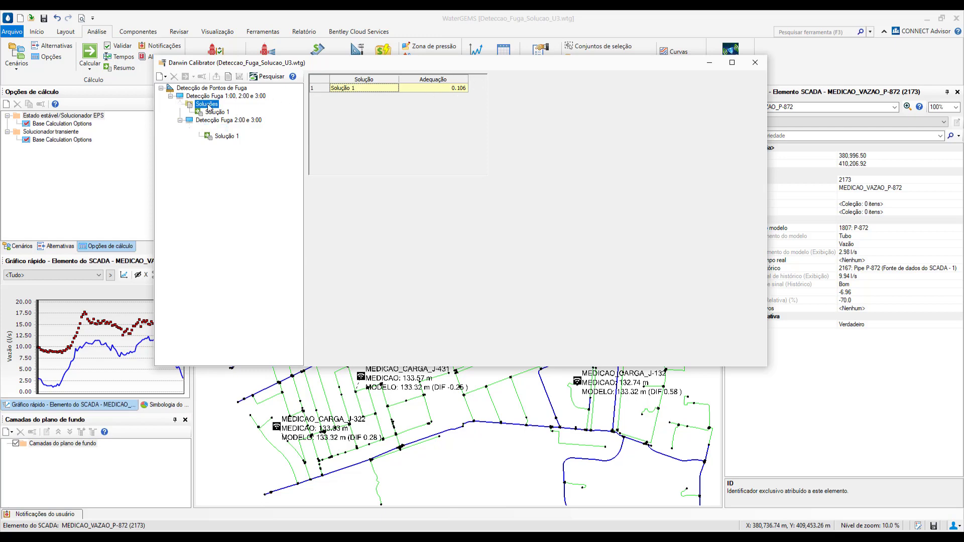
click(226, 137)
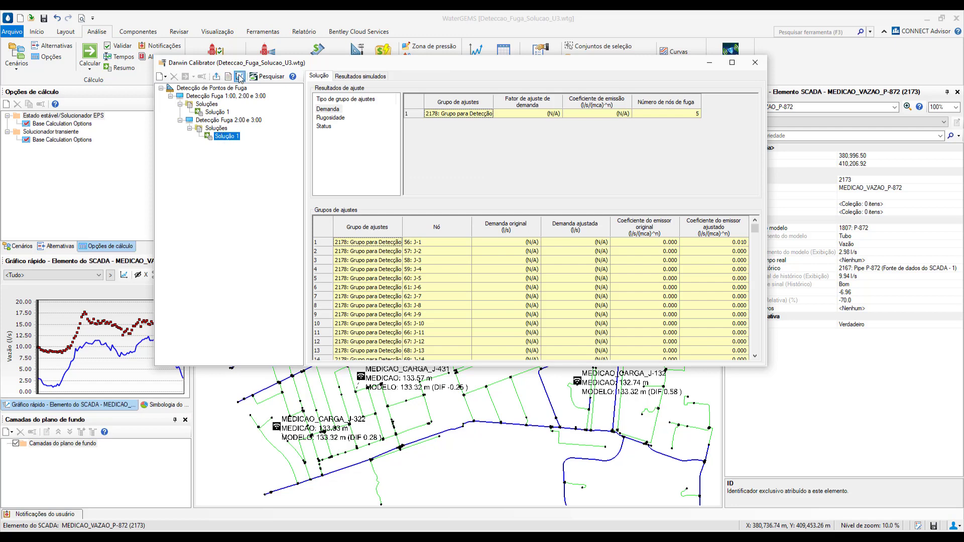
click(240, 77)
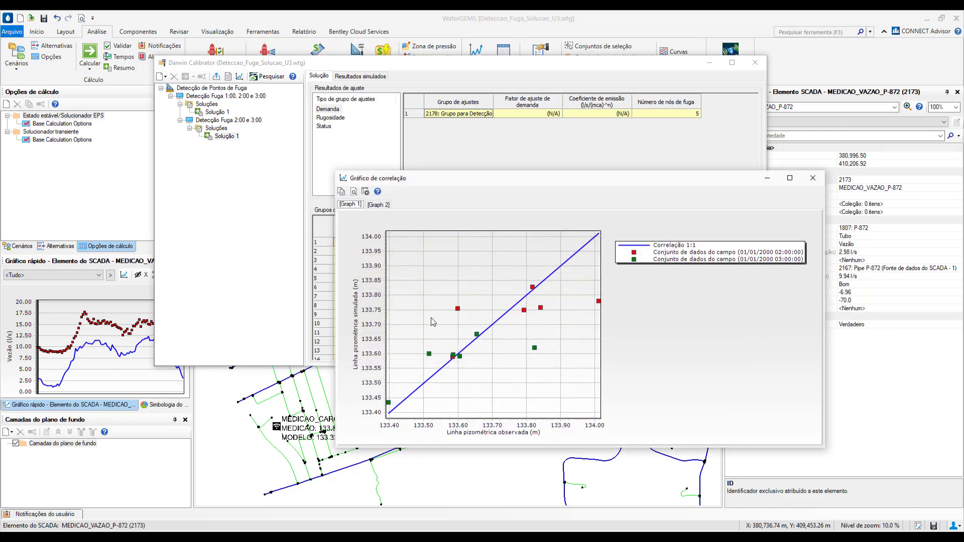
click(806, 182)
Set up a scenario export of Solução 1 from Detecção Fuga 1:00, 2:00 e 3:00 with emitter coefficients instead of demands, and cancel it
click(214, 112)
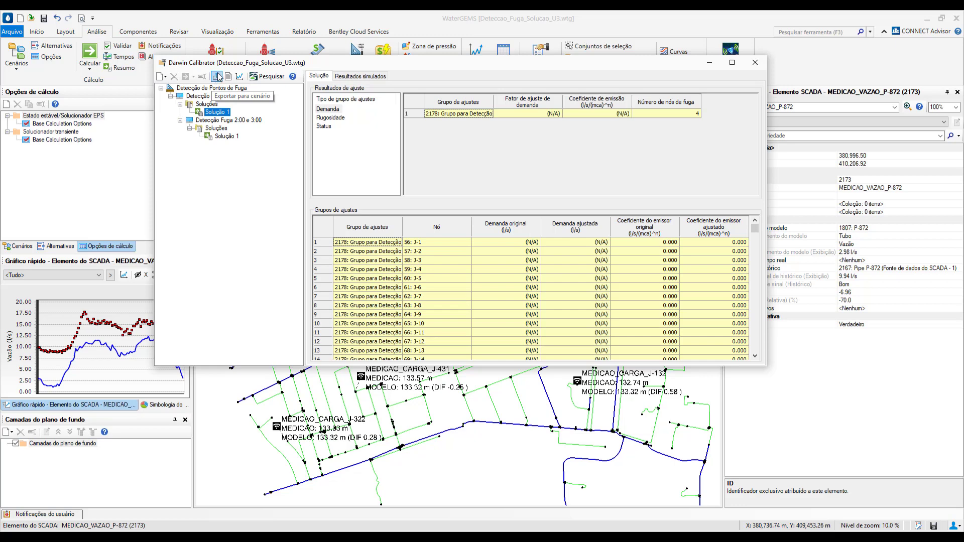
click(217, 77)
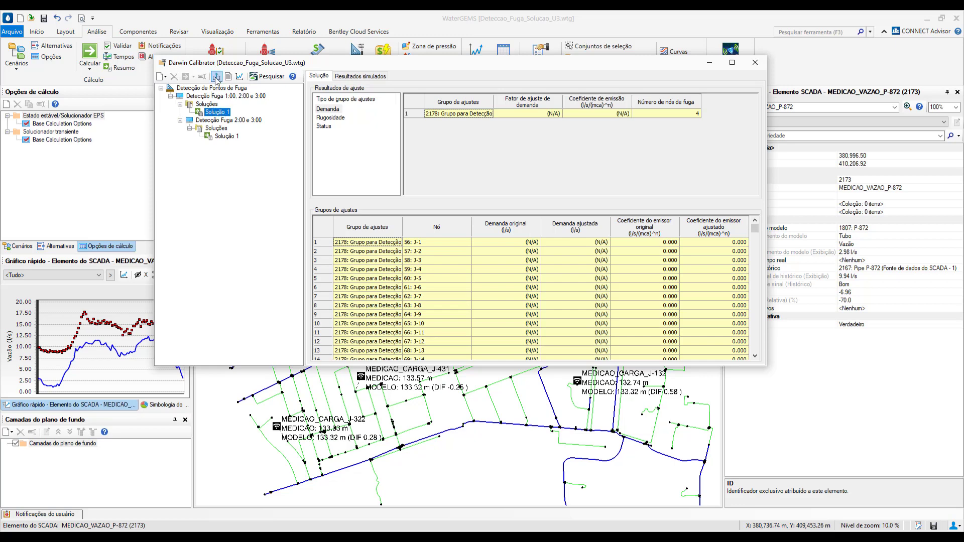
click(216, 77)
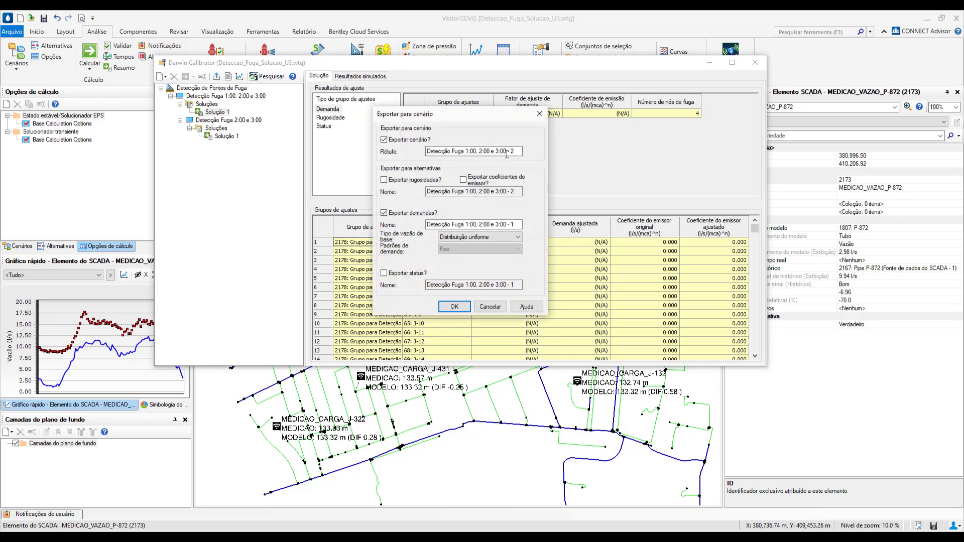
click(385, 215)
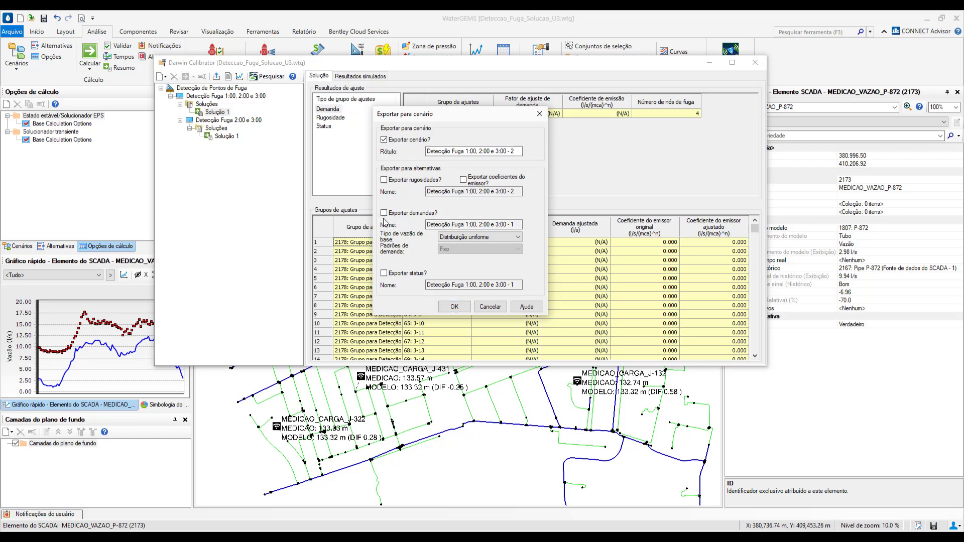
click(463, 180)
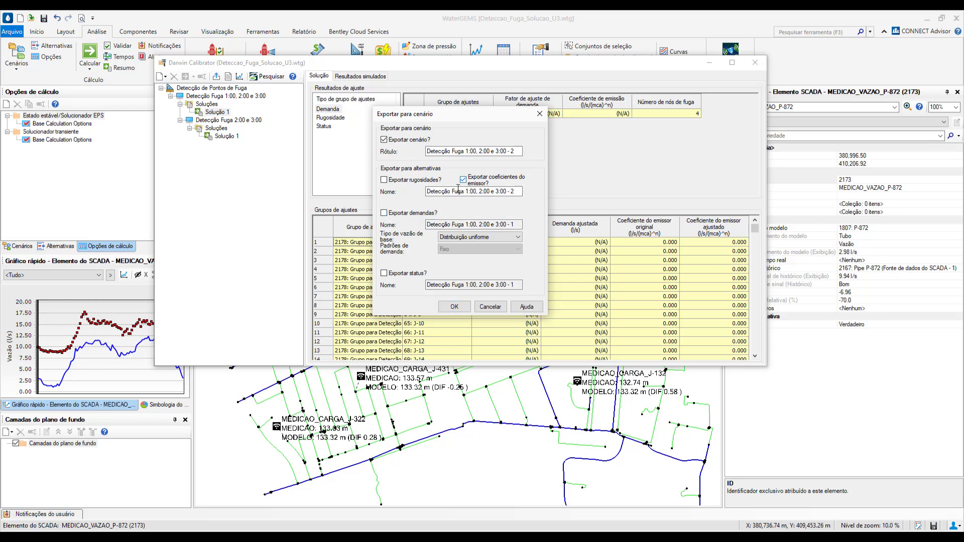
click(468, 191)
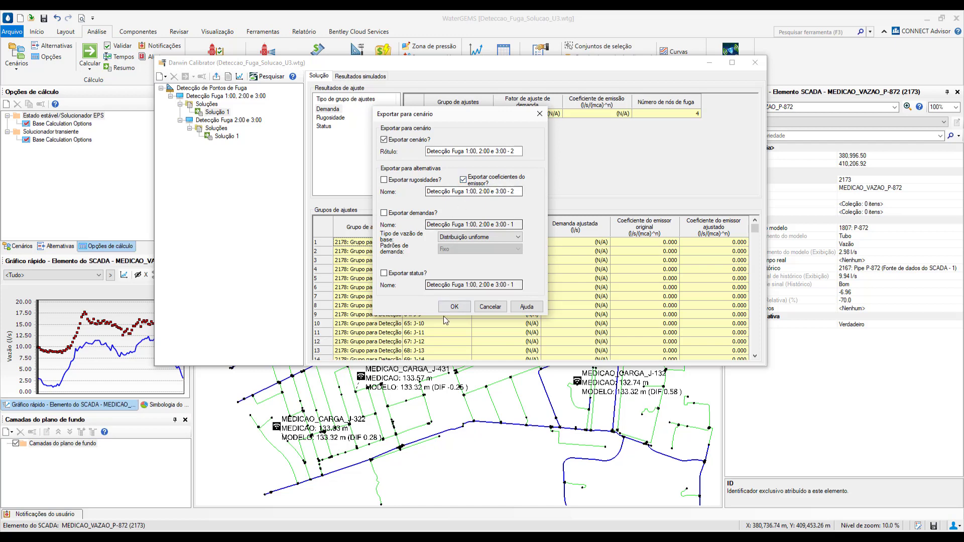
click(489, 307)
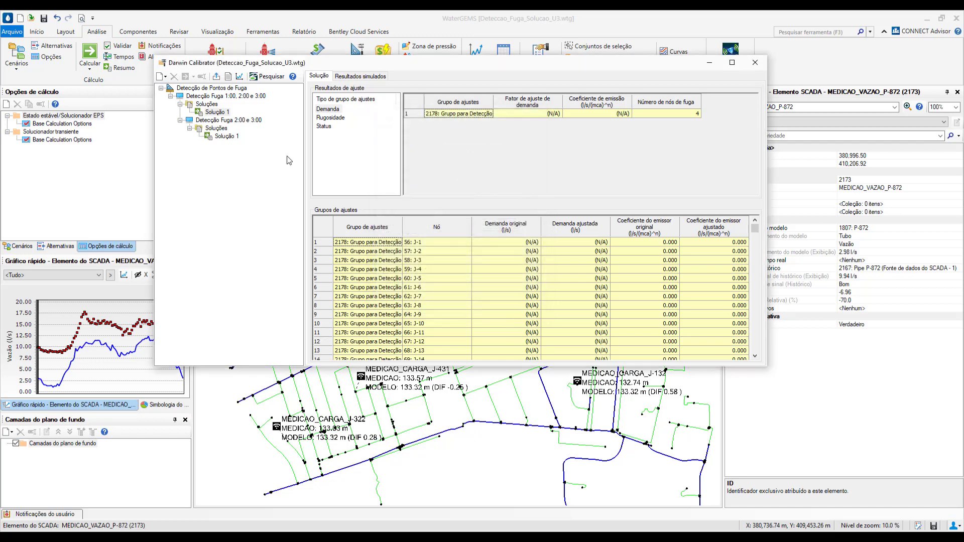
Set up a scenario export of Solução 1 from Detecção Fuga 2:00 e 3:00 with emitter coefficients instead of demands, and cancel it
click(226, 136)
click(217, 76)
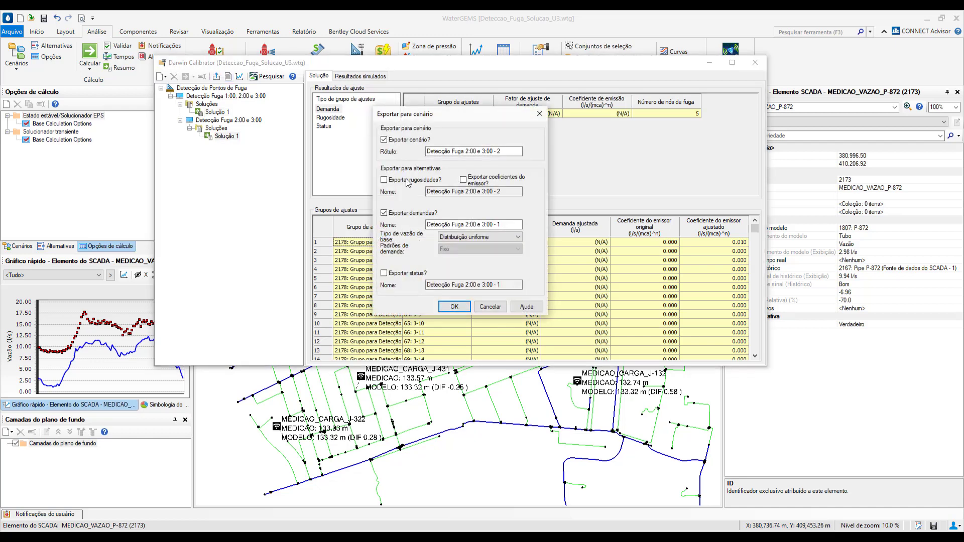
click(463, 180)
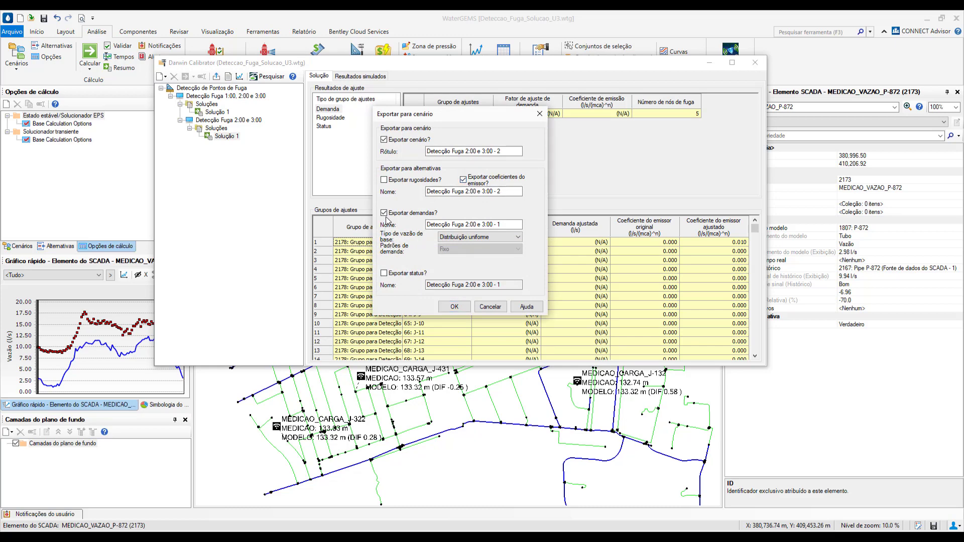
click(384, 213)
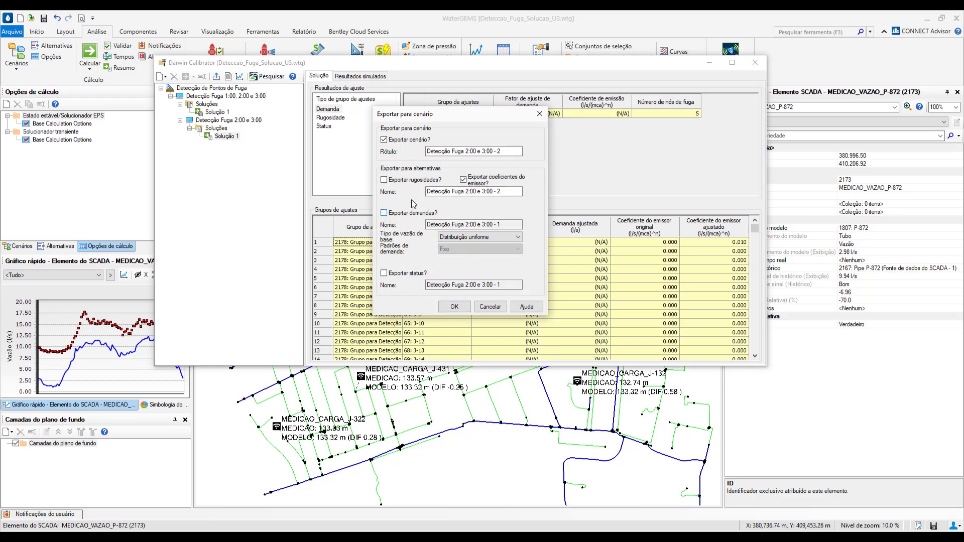
click(491, 307)
Close the Darwin Calibrator and make Detecção Fuga 1:00, 2:00 e 3:00 - 1 the active scenario
click(755, 63)
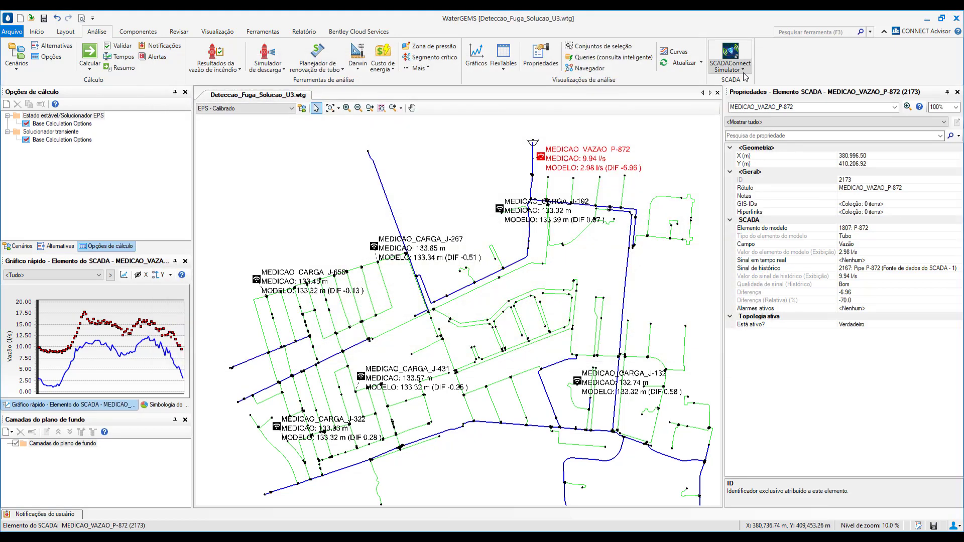
click(223, 108)
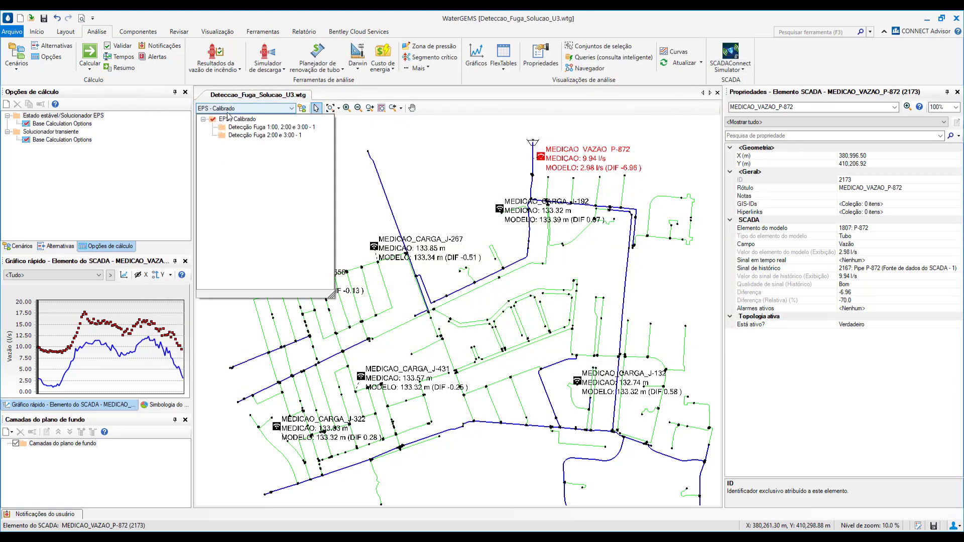
click(257, 127)
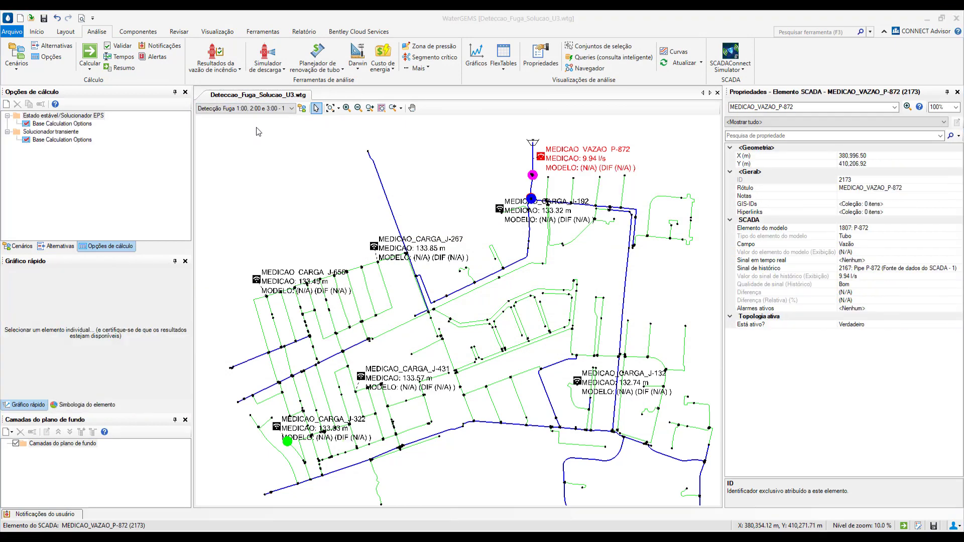
Review the colour and size coding of the junctions' Coeficiente Emissor symbology, then clear the selection in the drawing
click(86, 405)
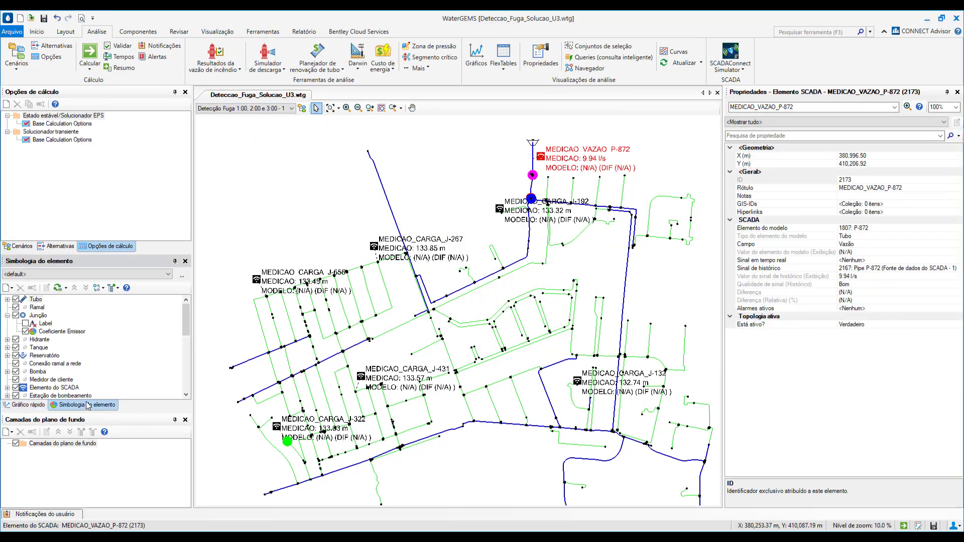
double_click(44, 332)
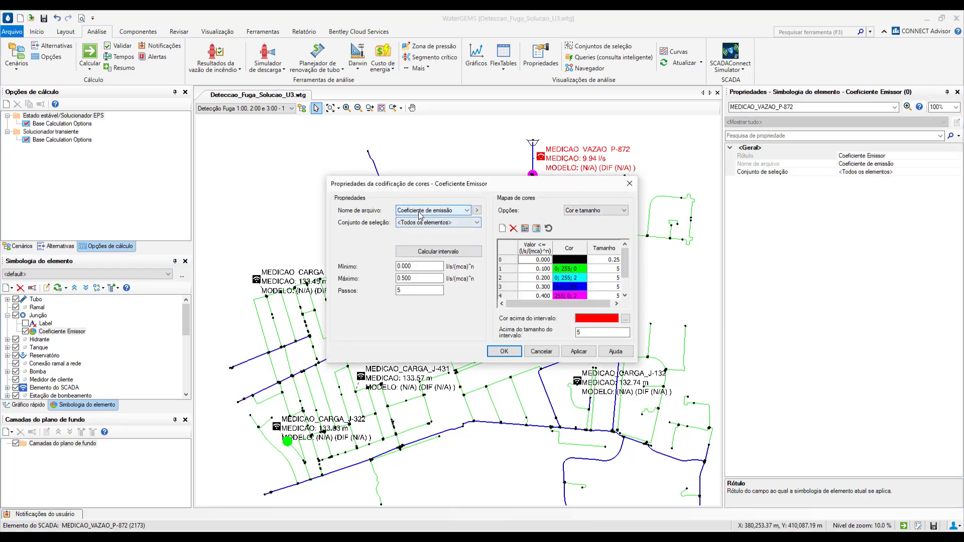
click(506, 352)
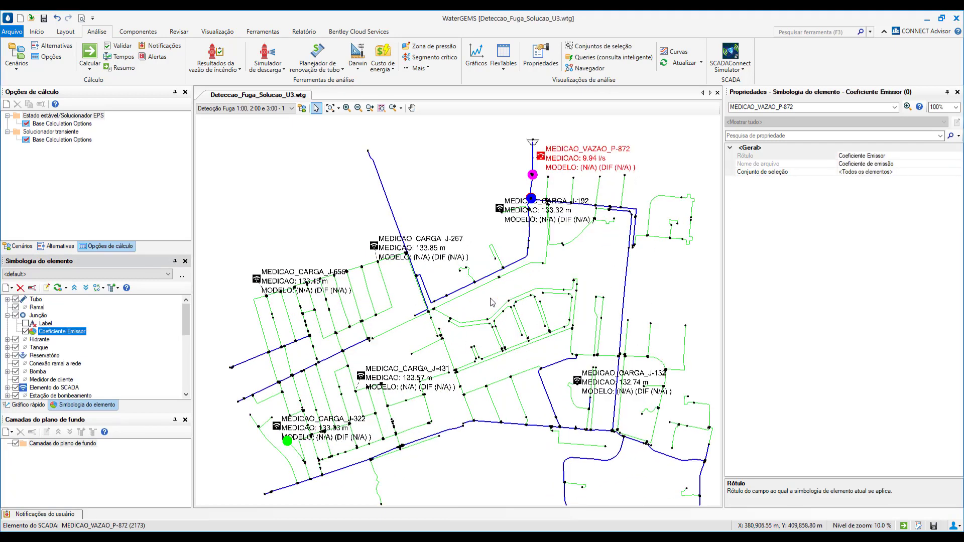
click(465, 221)
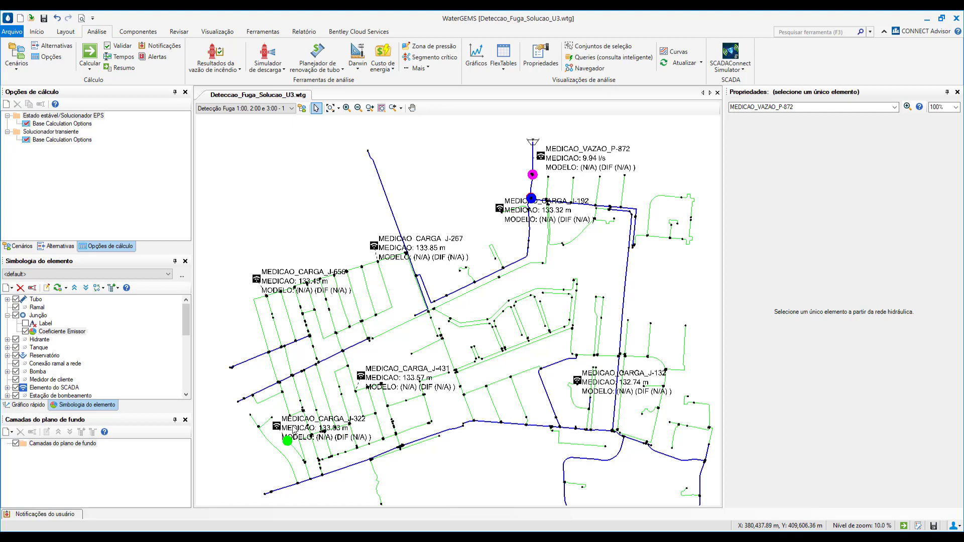
Make Detecção Fuga 2:00 e 3:00 - 1 the active scenario and calculate it with the SCADA element MEDICAO_VAZAO_P-872 selected
click(248, 108)
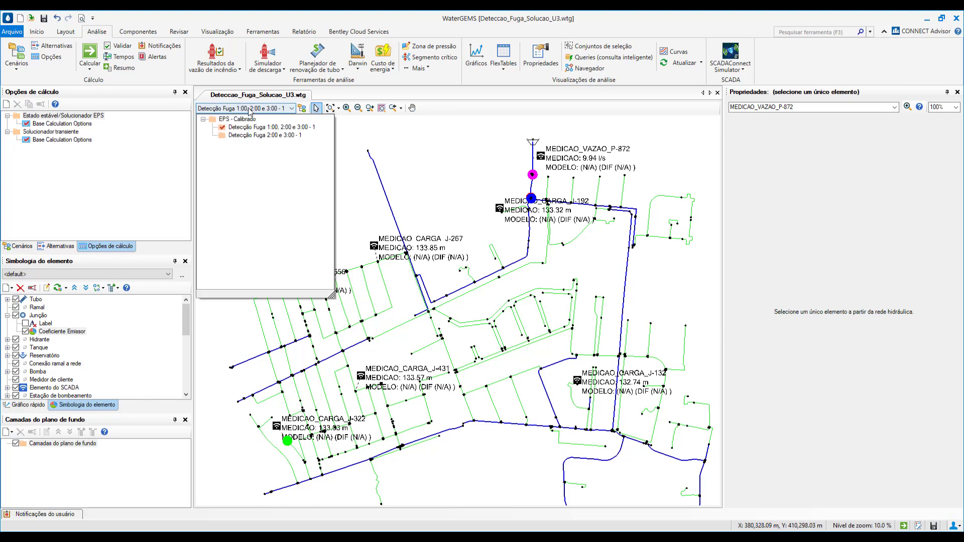
click(254, 135)
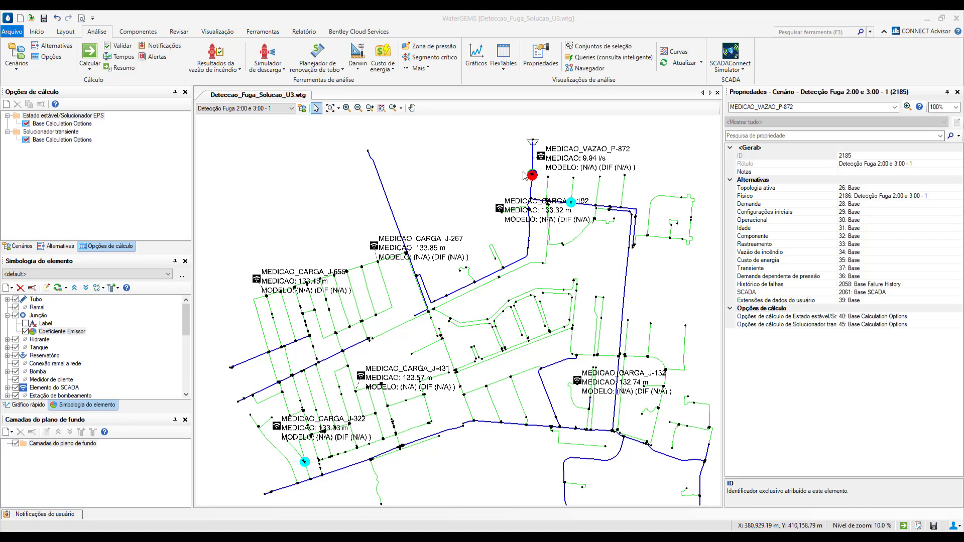
click(541, 157)
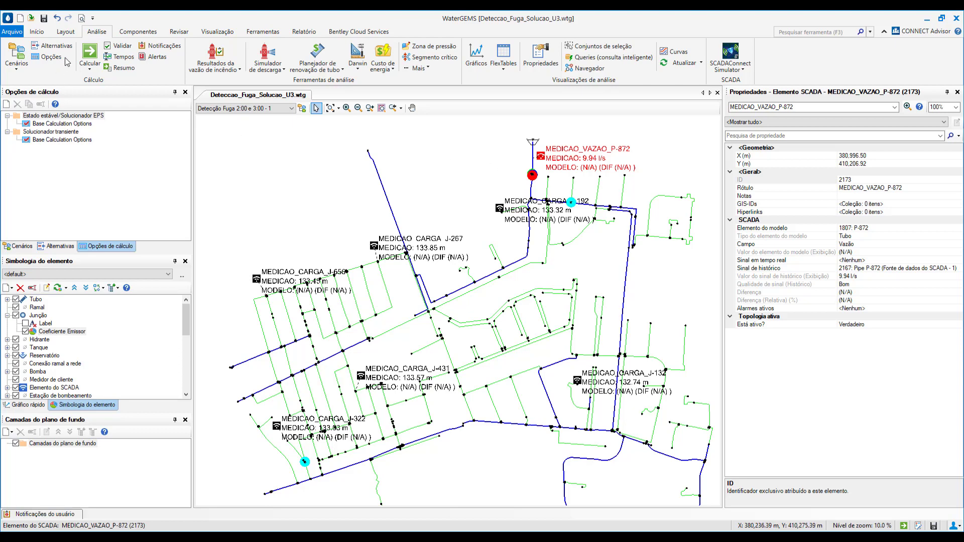
click(89, 54)
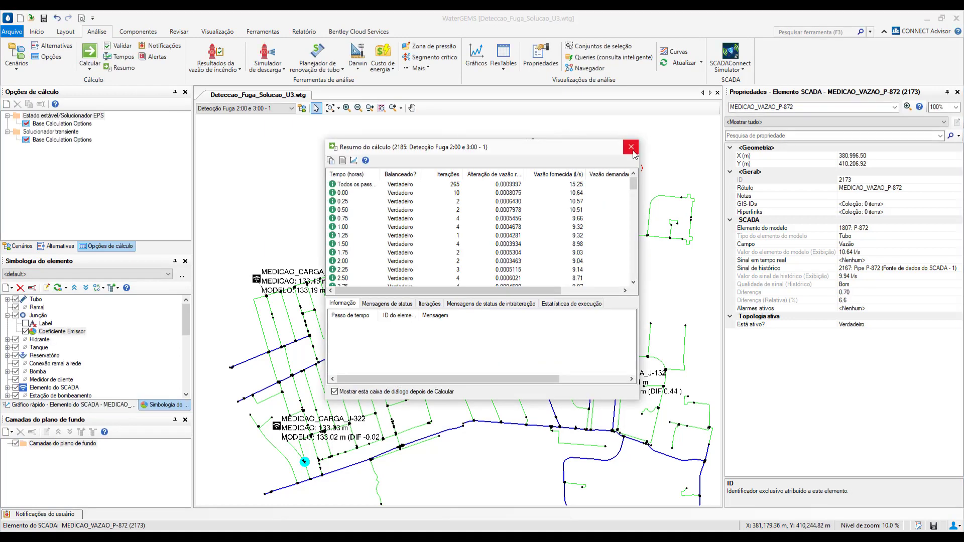
click(632, 146)
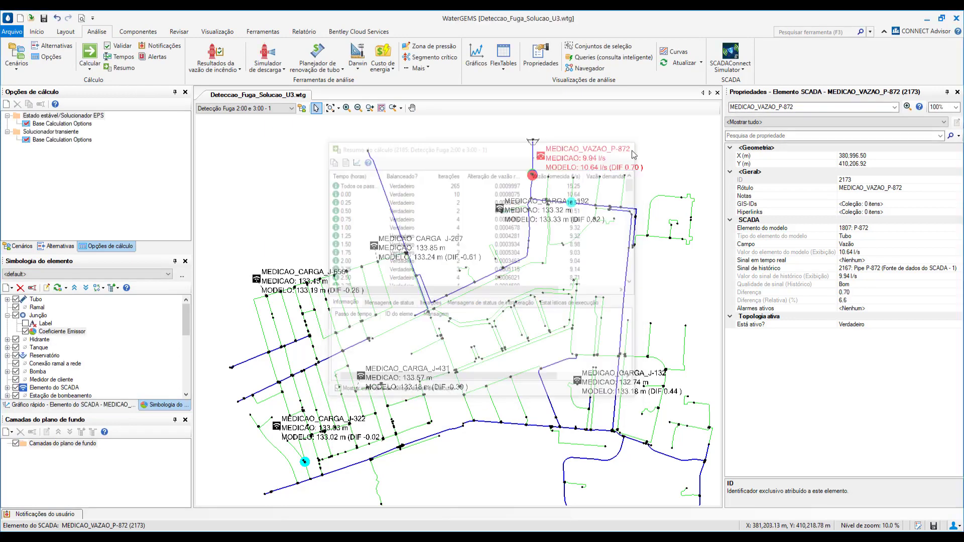
Graph the flow of MEDICAO_VAZAO_P-872 over time, add the EPS - Calibrado scenario for comparison, and close the graph
click(90, 405)
click(123, 275)
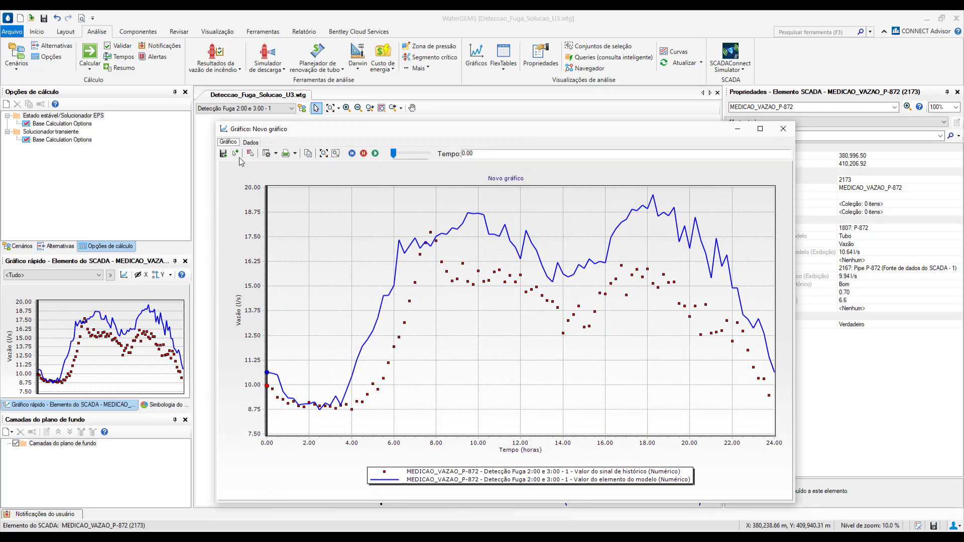
click(266, 154)
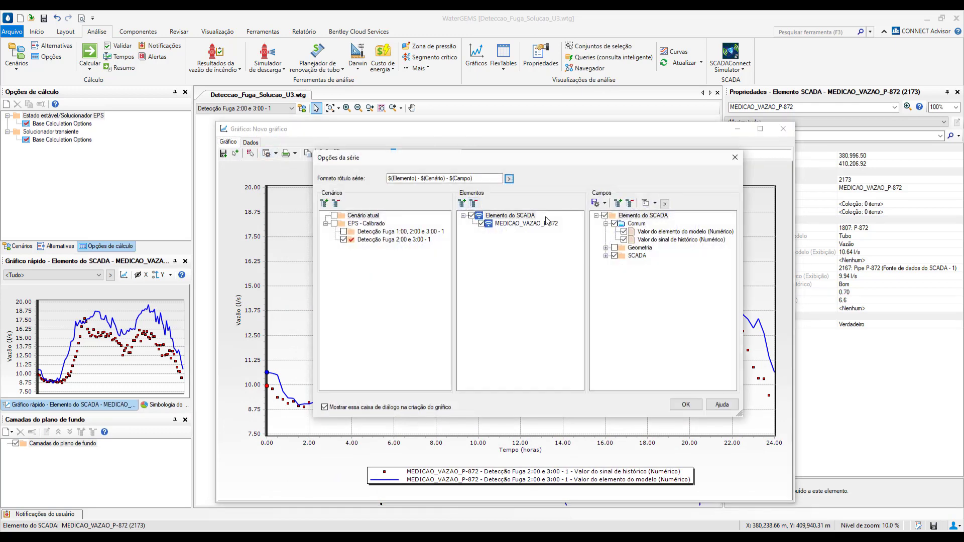
click(334, 223)
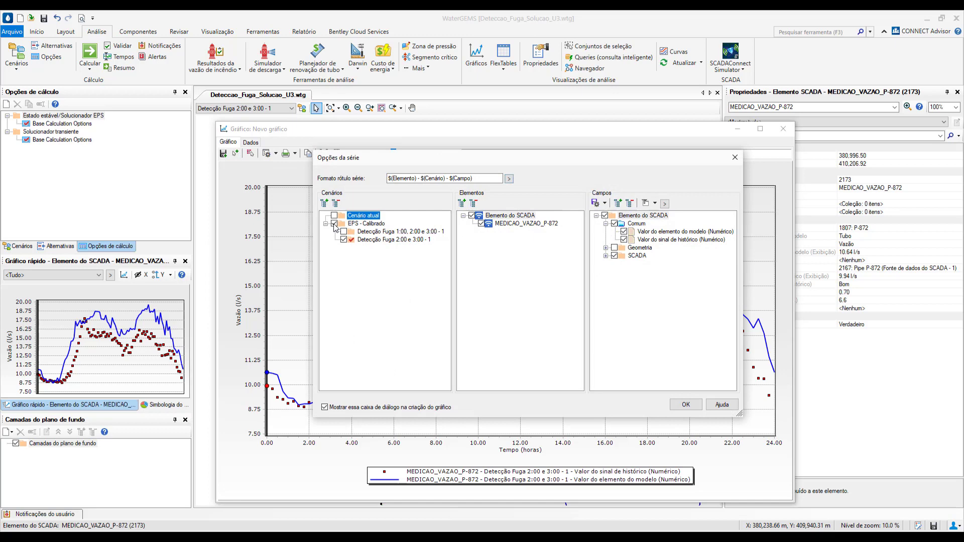
click(686, 405)
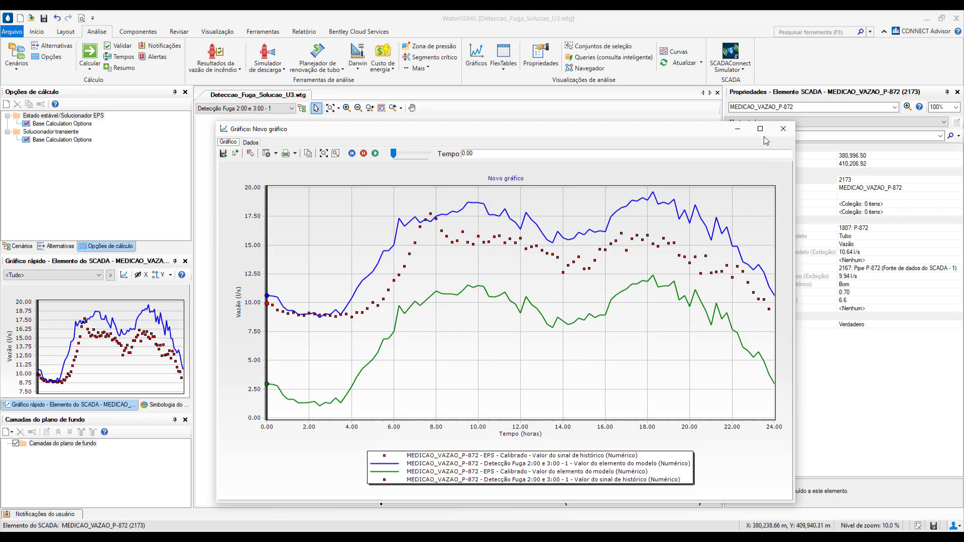
click(784, 129)
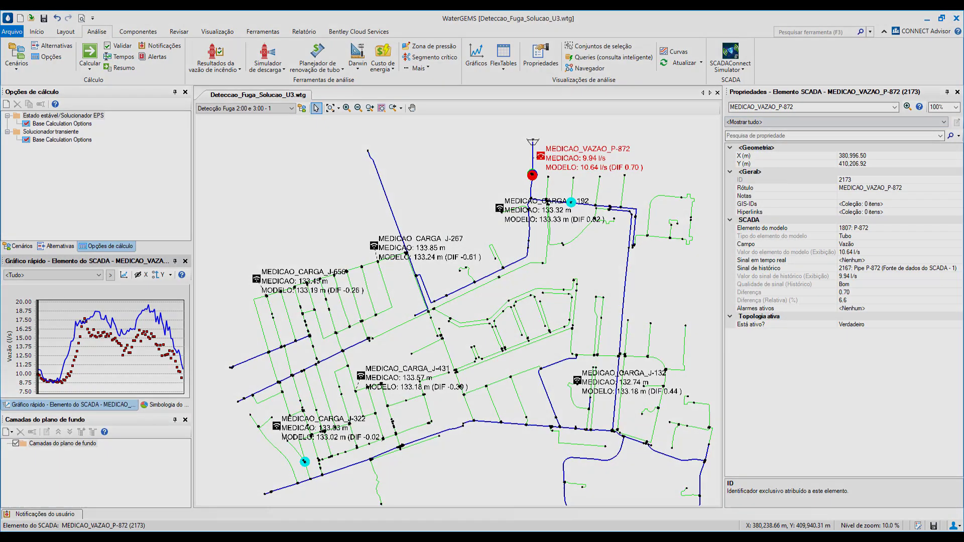